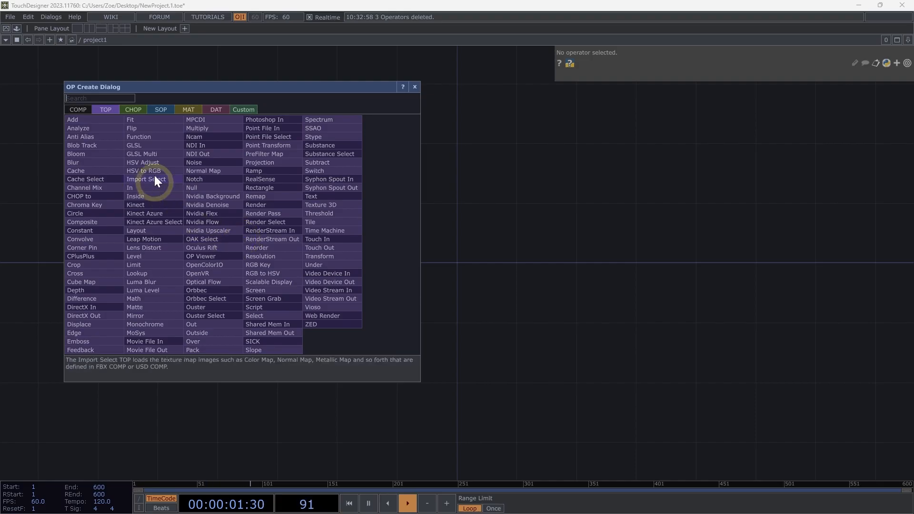
Create a Folder DAT in the network.
{"action": "left_click", "coordinate": [215, 110]}
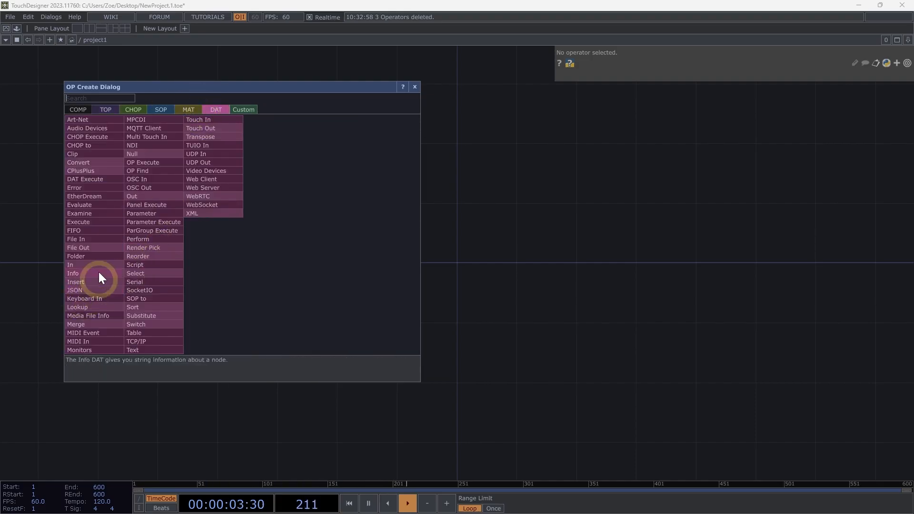
{"action": "left_click", "coordinate": [99, 255]}
{"action": "left_click", "coordinate": [195, 231]}
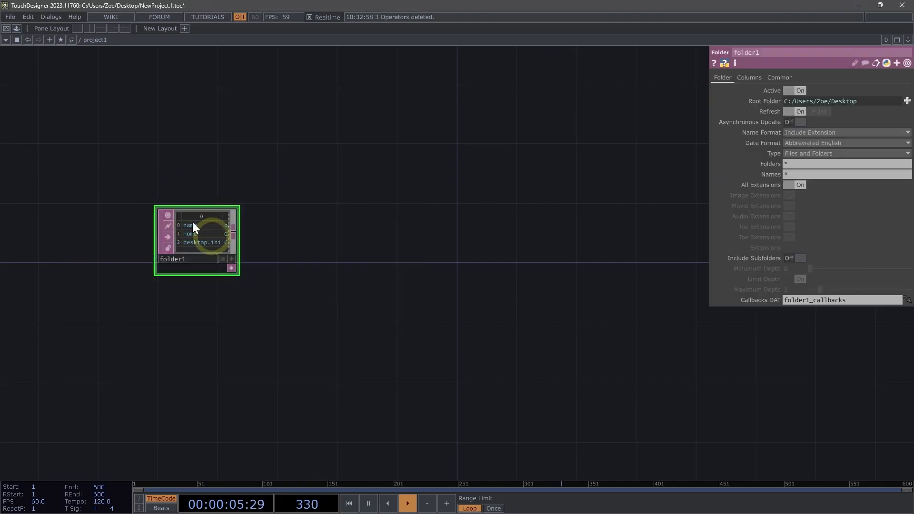
Add a Movie File In TOP to the network above the folder node.
{"action": "scroll", "coordinate": [143, 238], "scroll_direction": "up", "scroll_amount": 5}
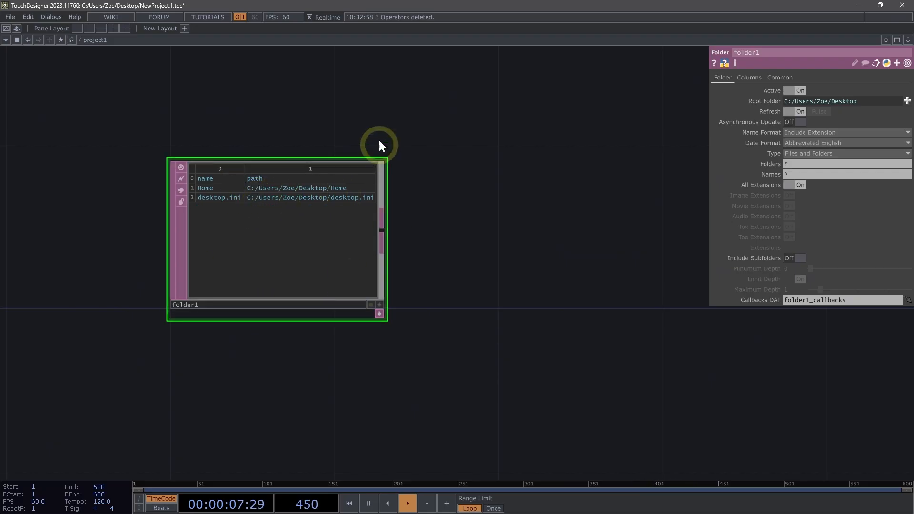
{"action": "left_click_drag", "start_coordinate": [380, 116], "coordinate": [363, 148]}
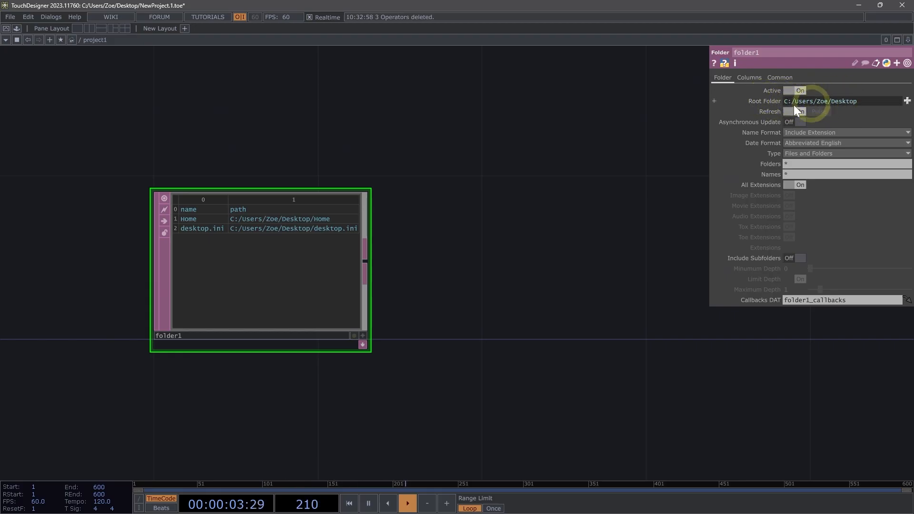
{"action": "left_click_drag", "start_coordinate": [596, 101], "coordinate": [607, 164]}
{"action": "scroll", "coordinate": [607, 163], "scroll_direction": "down", "scroll_amount": 2}
{"action": "mouse_move", "coordinate": [542, 143]}
{"action": "left_mouse_down"}
{"action": "mouse_move", "coordinate": [523, 159]}
{"action": "mouse_move", "coordinate": [456, 182]}
{"action": "mouse_move", "coordinate": [456, 171]}
{"action": "mouse_move", "coordinate": [441, 177]}
{"action": "left_mouse_up"}
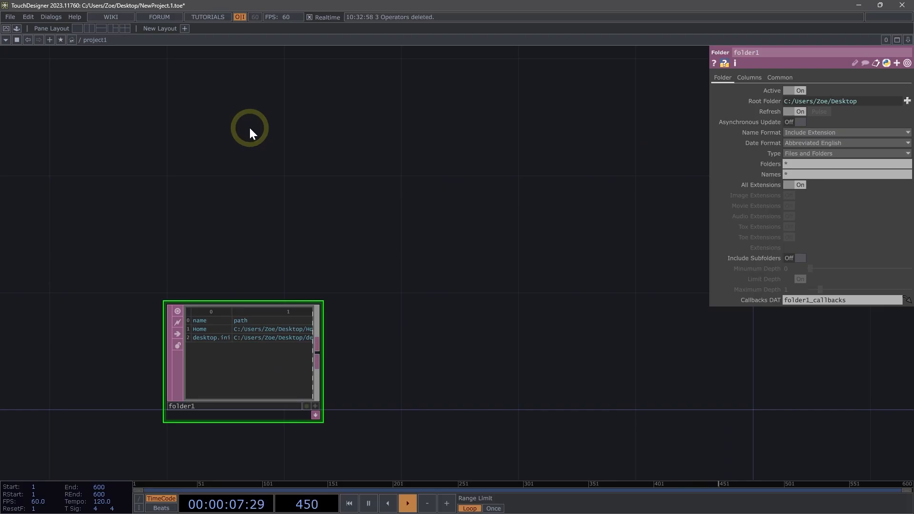
{"action": "left_click_drag", "start_coordinate": [242, 113], "coordinate": [242, 122]}
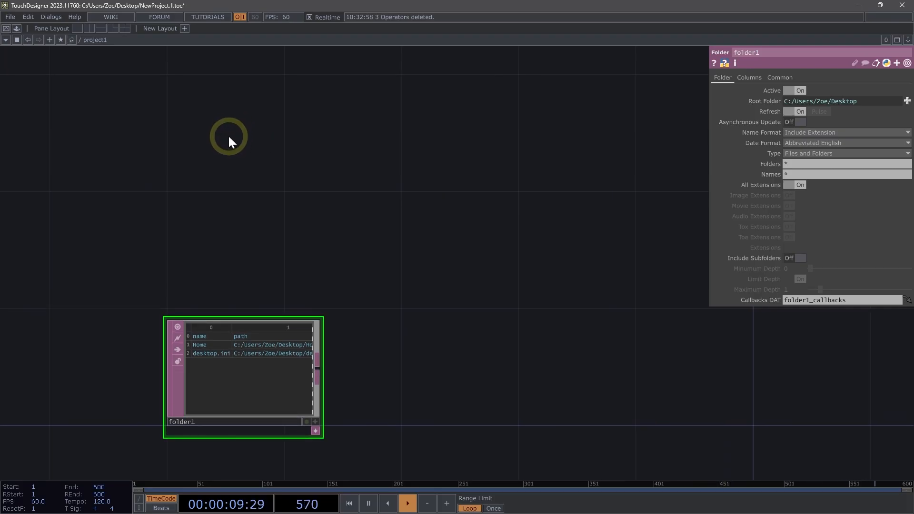
{"action": "key", "text": "Tab"}
{"action": "left_click", "coordinate": [95, 28]}
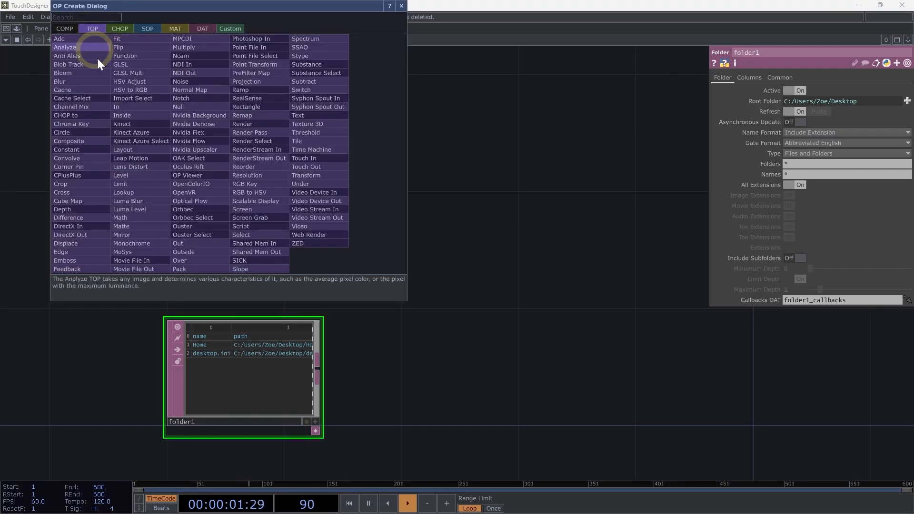
{"action": "left_click", "coordinate": [136, 259]}
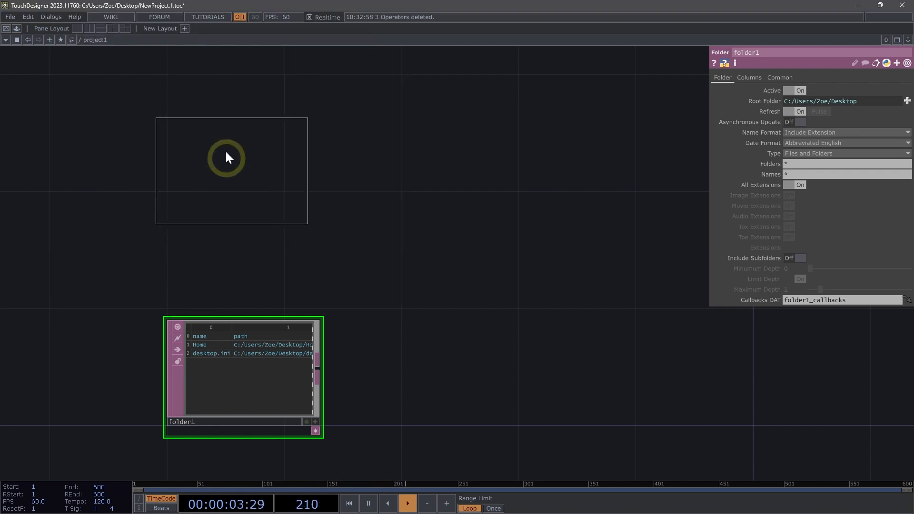
{"action": "left_click", "coordinate": [232, 122]}
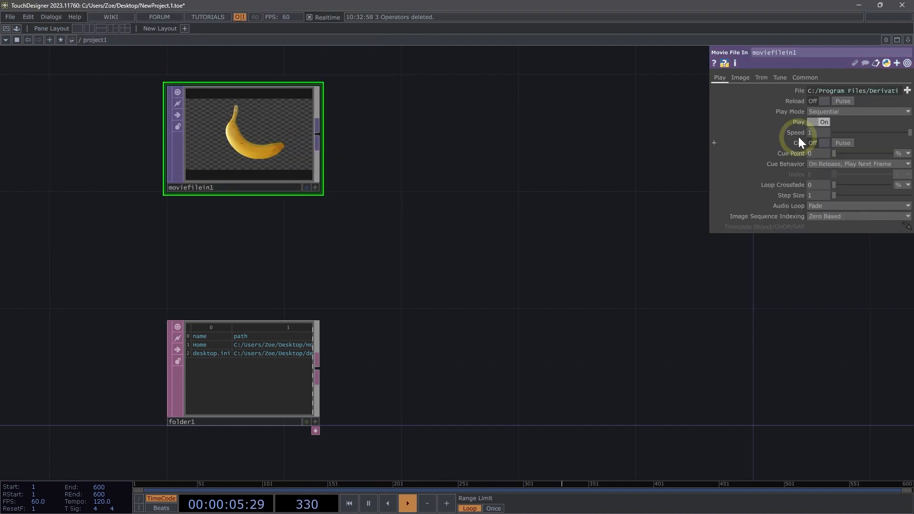
Open the Movie File In's File parameter as an expression and select the app.samplesFolder+'/Map/Banana.tif' text.
{"action": "left_click", "coordinate": [800, 91]}
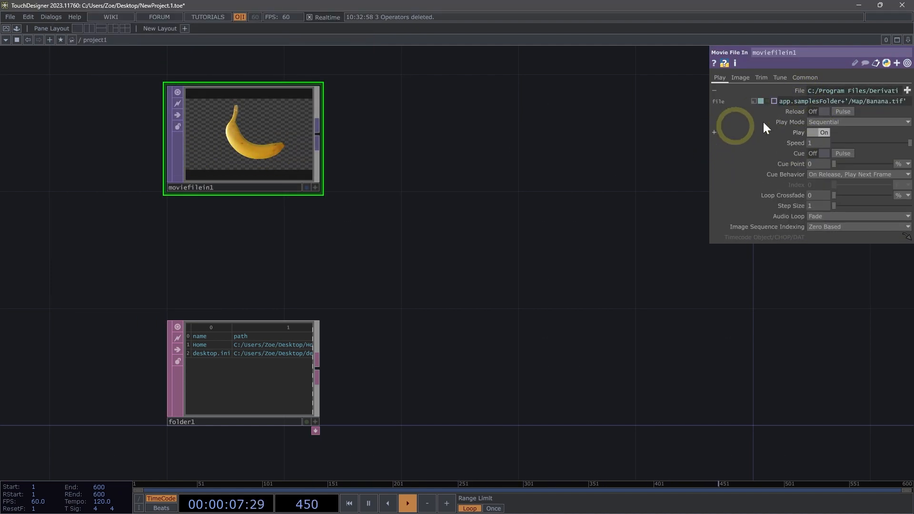
{"action": "left_click", "coordinate": [788, 104]}
{"action": "left_click", "coordinate": [889, 100]}
{"action": "left_click", "coordinate": [861, 182]}
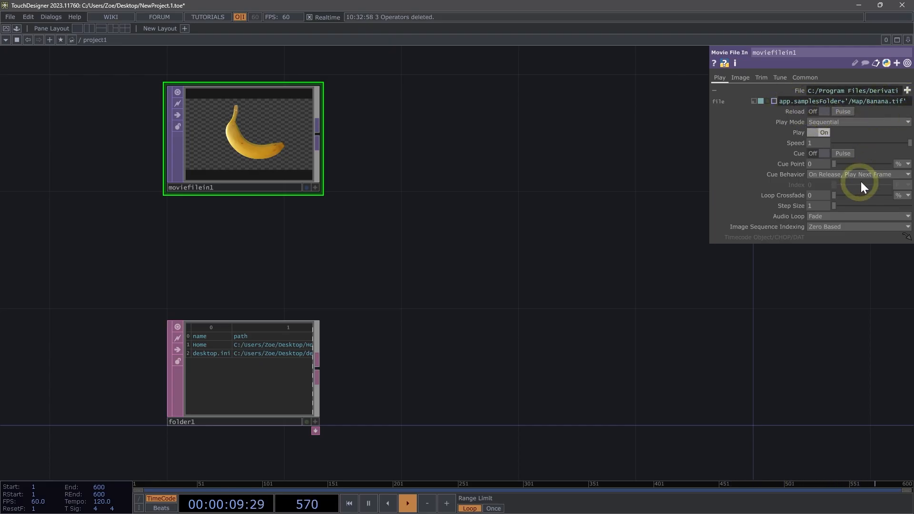
{"action": "key", "text": "ctrl+a"}
{"action": "key", "text": "ctrl+c"}
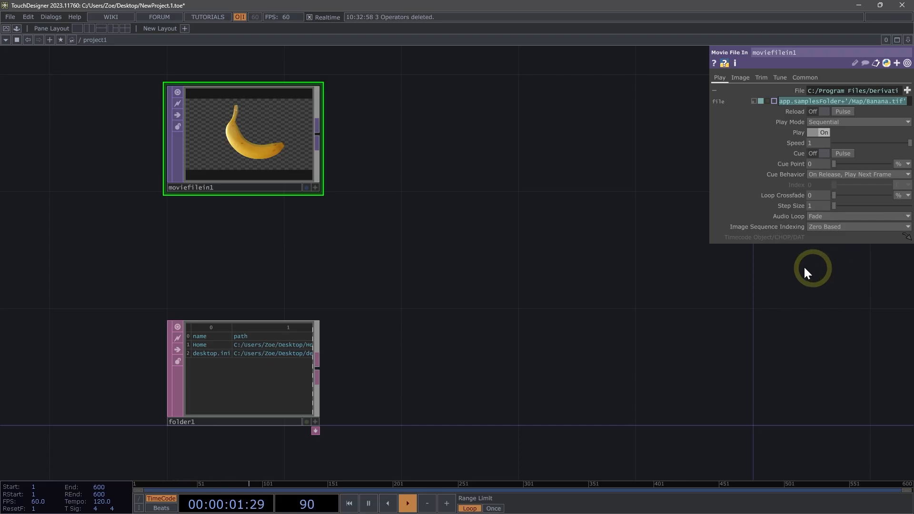
Paste the copied expression into folder1's Root Folder parameter.
{"action": "left_click", "coordinate": [318, 379]}
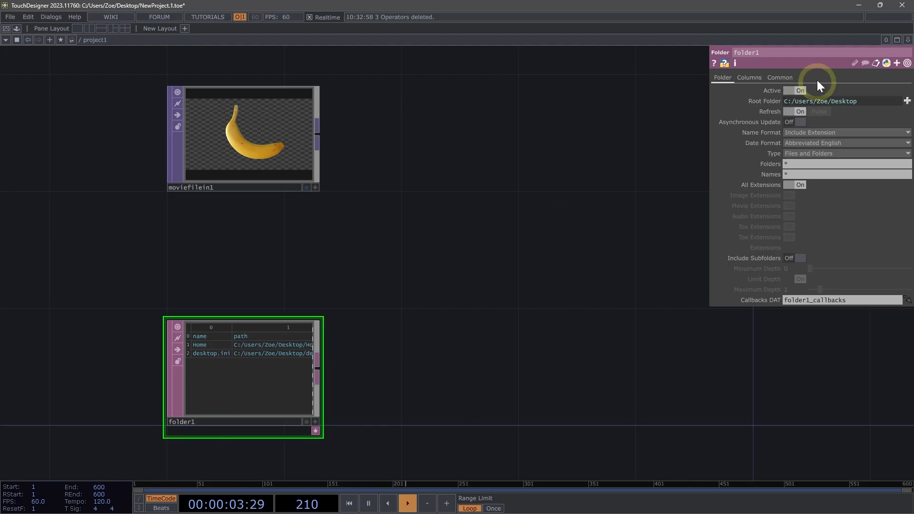
{"action": "left_click", "coordinate": [829, 101]}
{"action": "key", "text": "ctrl+a"}
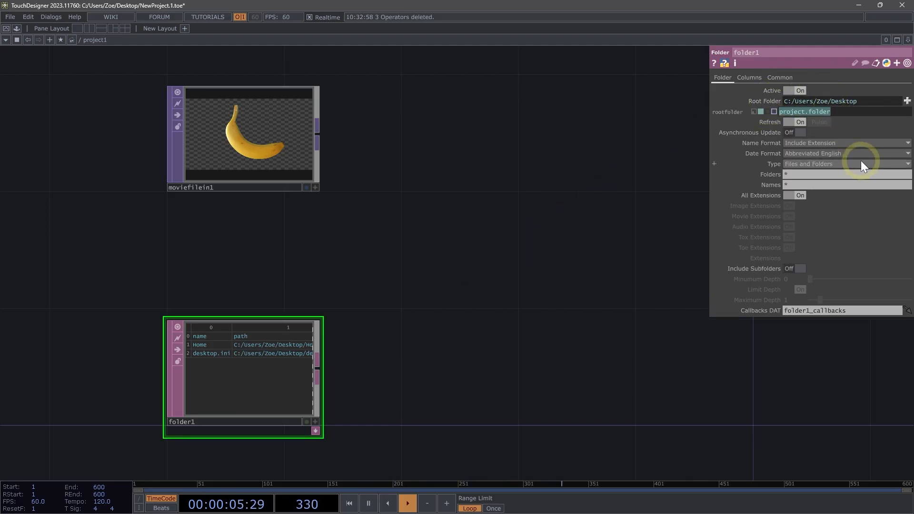
{"action": "key", "text": "ctrl+v"}
{"action": "key", "text": "Return"}
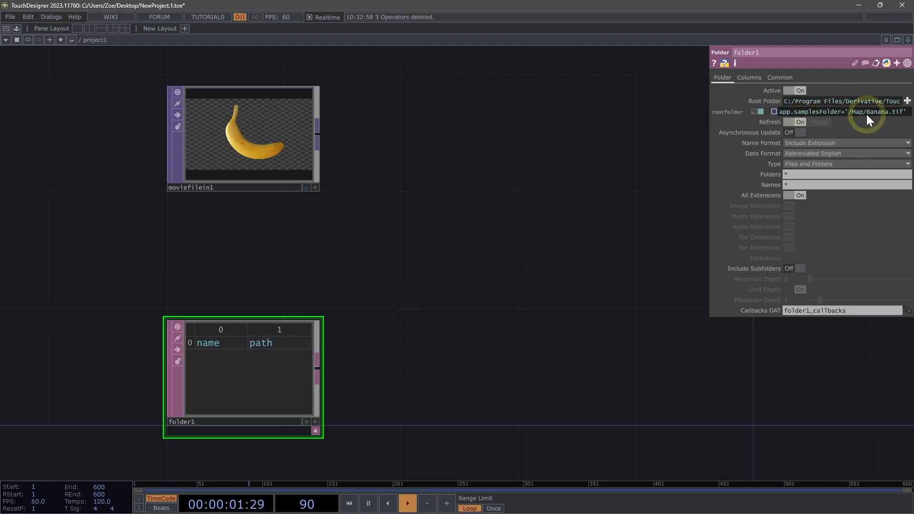
Delete the Banana.tif file name from the Root Folder expression so it points to the Map folder.
{"action": "left_click_drag", "start_coordinate": [865, 112], "coordinate": [904, 112]}
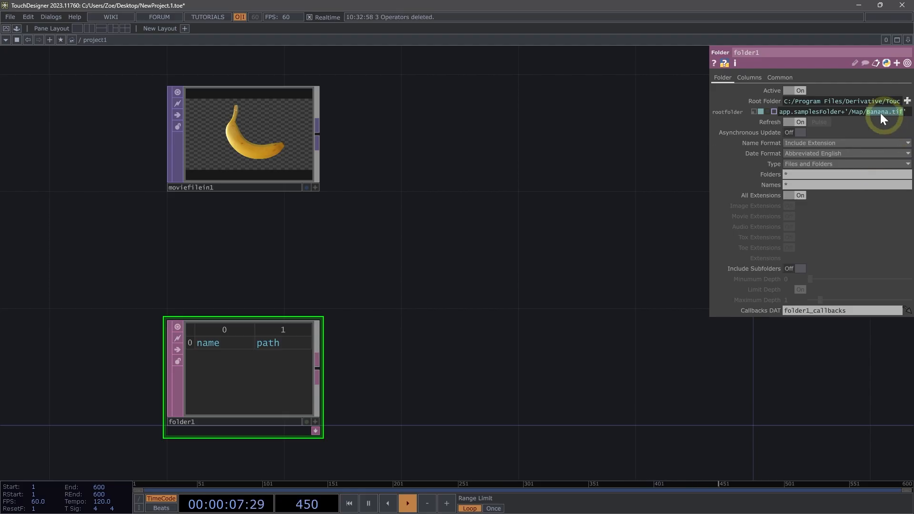
{"action": "key", "text": "Delete"}
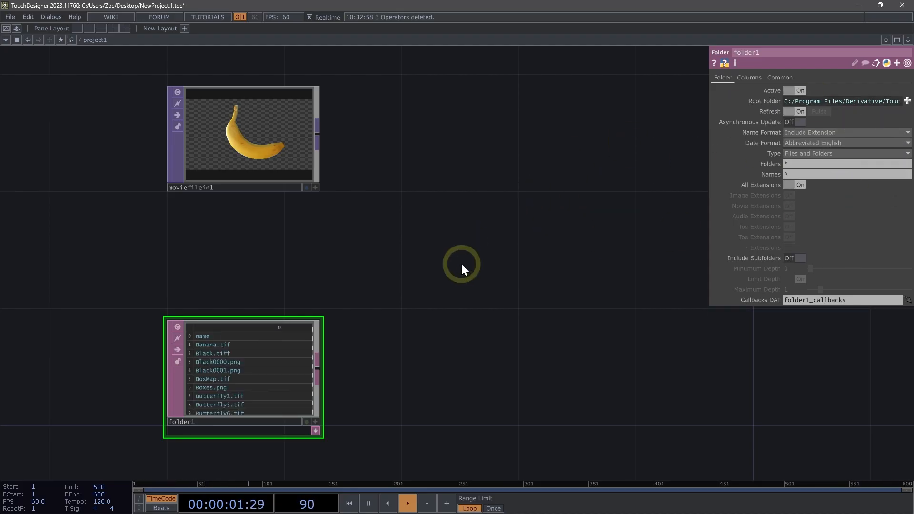
Set the folder's Type to Files.
{"action": "scroll", "coordinate": [387, 403], "scroll_direction": "up", "scroll_amount": 4}
{"action": "left_click_drag", "start_coordinate": [386, 404], "coordinate": [529, 300]}
{"action": "scroll", "coordinate": [364, 320], "scroll_direction": "up", "scroll_amount": 8}
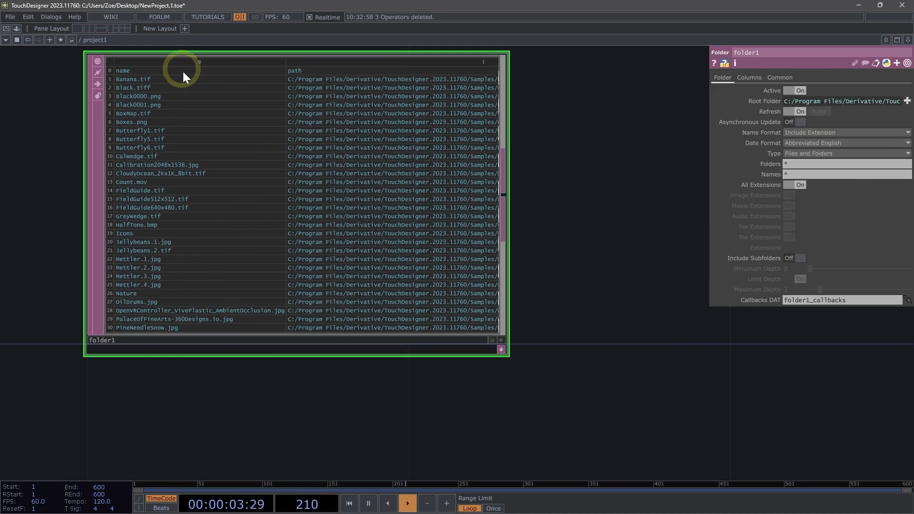
{"action": "scroll", "coordinate": [61, 219], "scroll_direction": "up", "scroll_amount": 3}
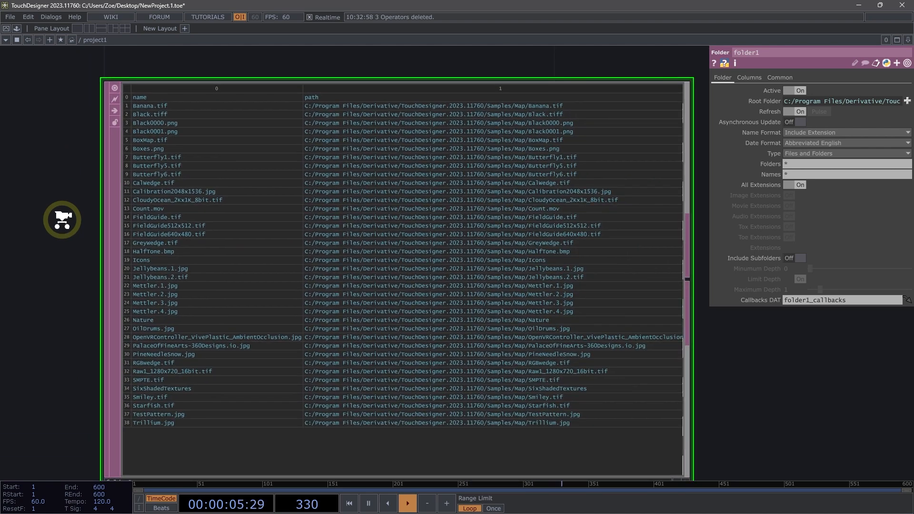
{"action": "scroll", "coordinate": [62, 218], "scroll_direction": "down", "scroll_amount": 3}
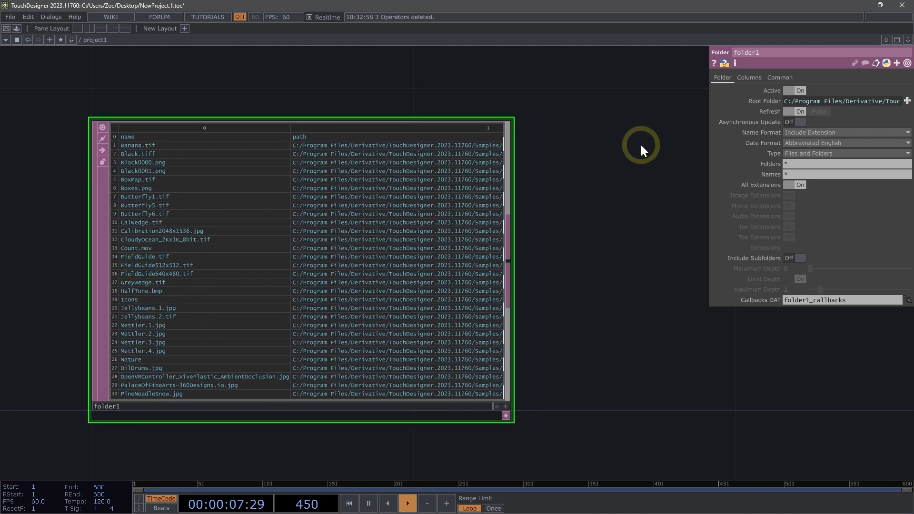
{"action": "left_click", "coordinate": [817, 154]}
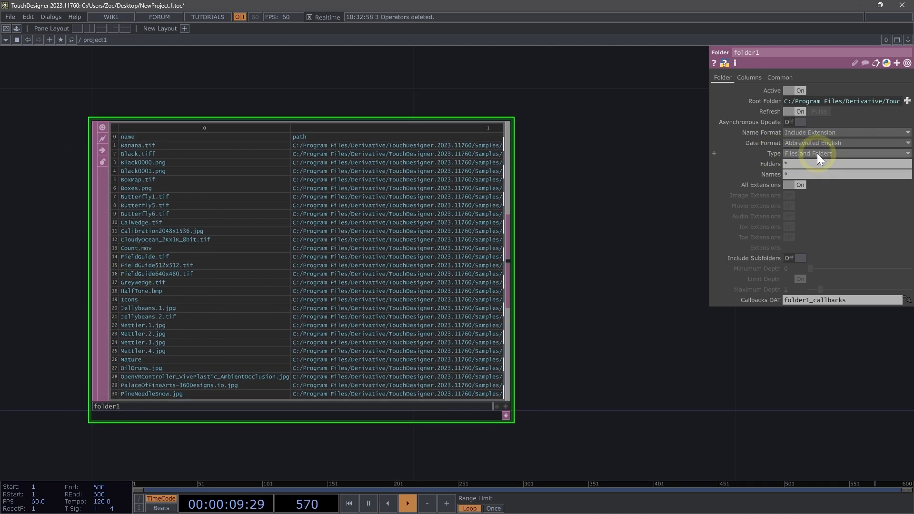
{"action": "left_click", "coordinate": [807, 167]}
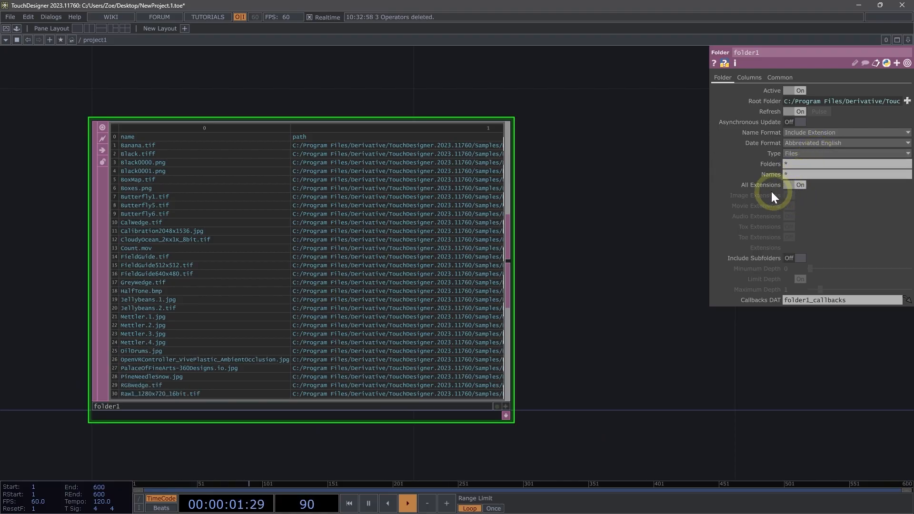
Turn off All Extensions and set Extensions to .jpg to list only JPEG files.
{"action": "left_click", "coordinate": [796, 185]}
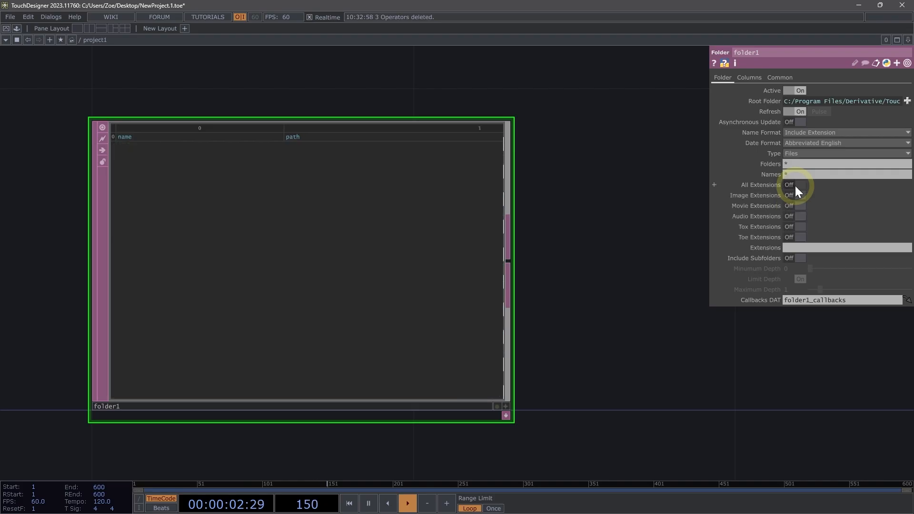
{"action": "left_click", "coordinate": [791, 248]}
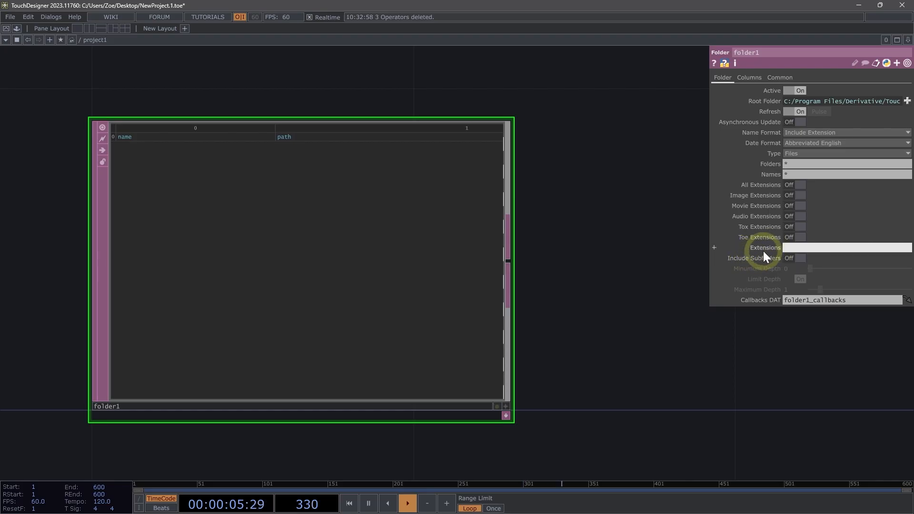
{"action": "type", "text": "."}
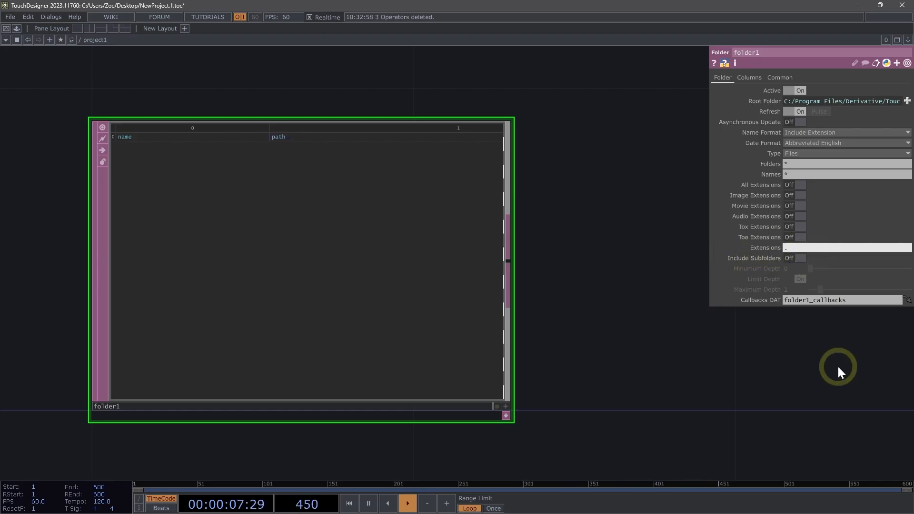
{"action": "type", "text": "jpg"}
{"action": "key", "text": "Return"}
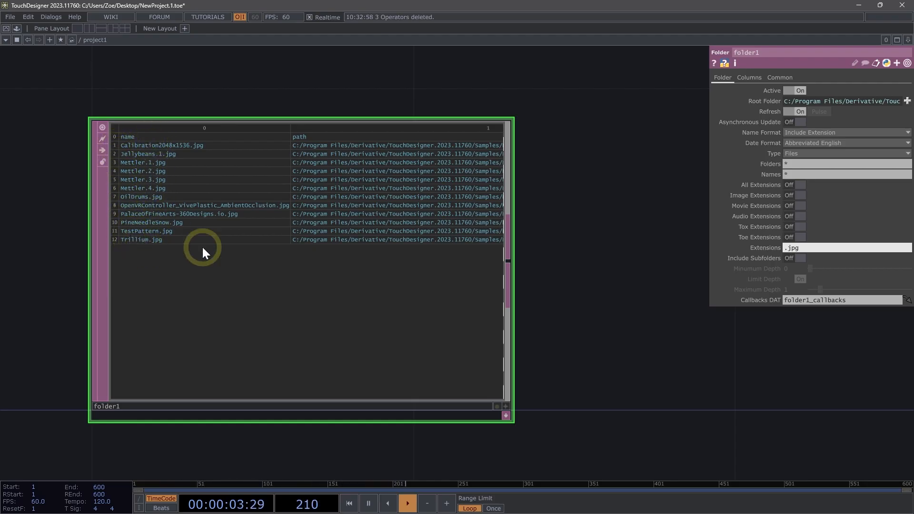
Append a Null DAT to the folder's output.
{"action": "scroll", "coordinate": [187, 147], "scroll_direction": "down", "scroll_amount": 3}
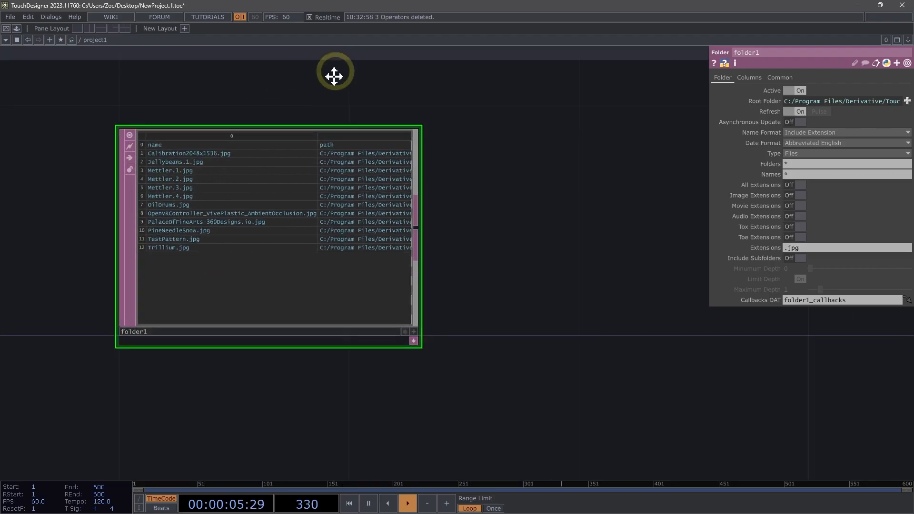
{"action": "left_click_drag", "start_coordinate": [334, 76], "coordinate": [305, 165]}
{"action": "scroll", "coordinate": [306, 165], "scroll_direction": "down", "scroll_amount": 5}
{"action": "left_click_drag", "start_coordinate": [357, 147], "coordinate": [310, 196]}
{"action": "left_click_drag", "start_coordinate": [273, 81], "coordinate": [249, 97]}
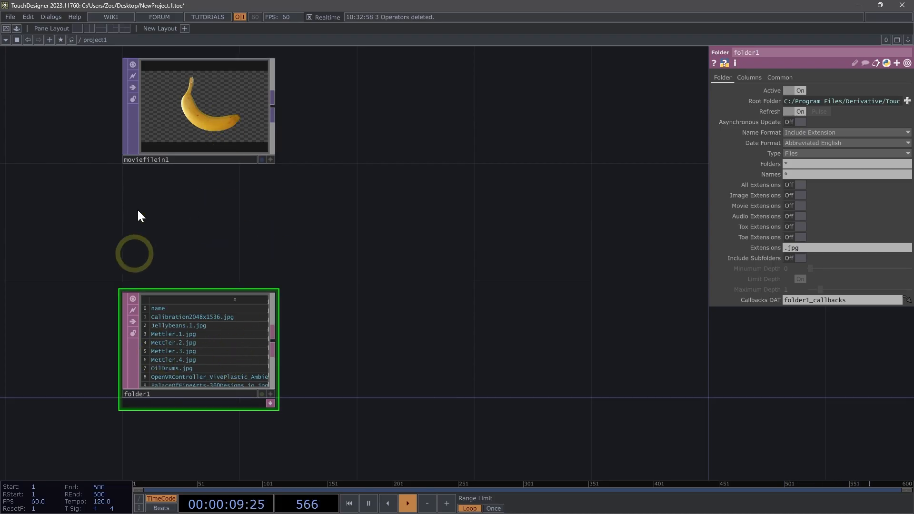
{"action": "left_click_drag", "start_coordinate": [313, 320], "coordinate": [277, 362]}
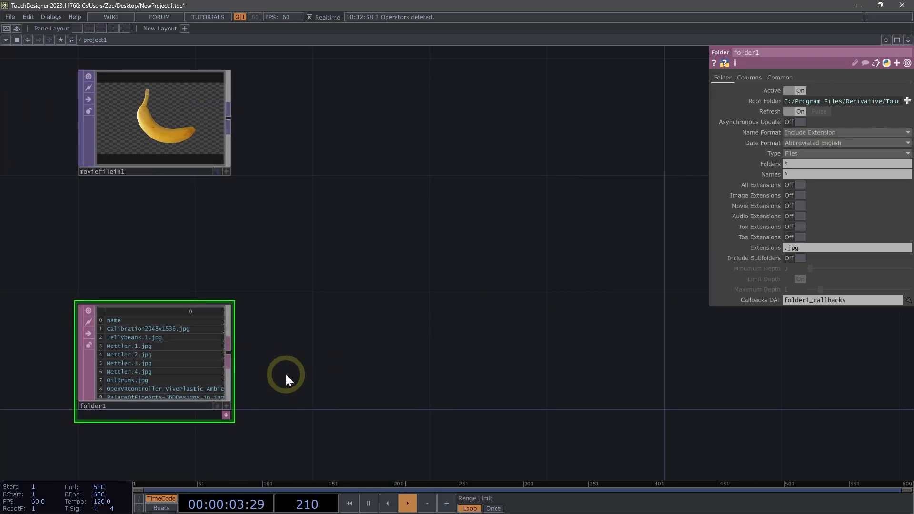
{"action": "left_click", "coordinate": [385, 360]}
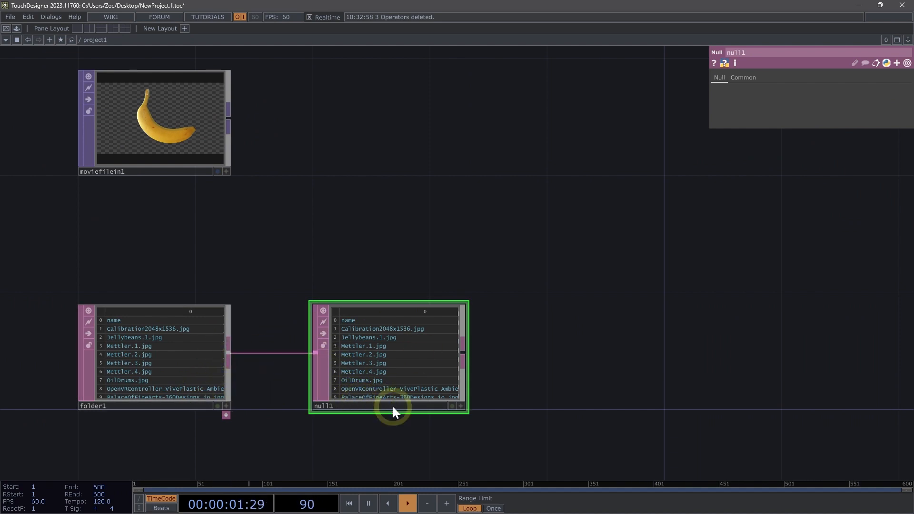
Rename the null to null_folder.
{"action": "key", "text": "BackSpace"}
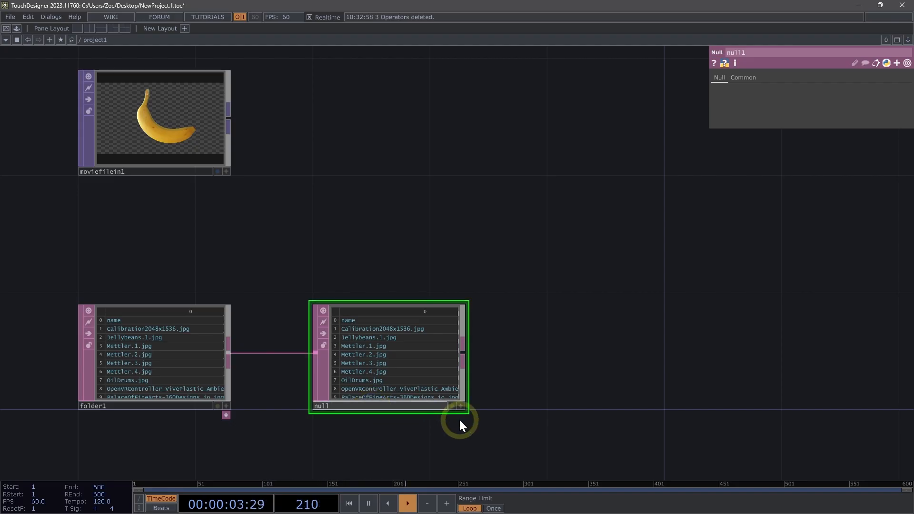
{"action": "type", "text": "folder"}
{"action": "key", "text": "Return"}
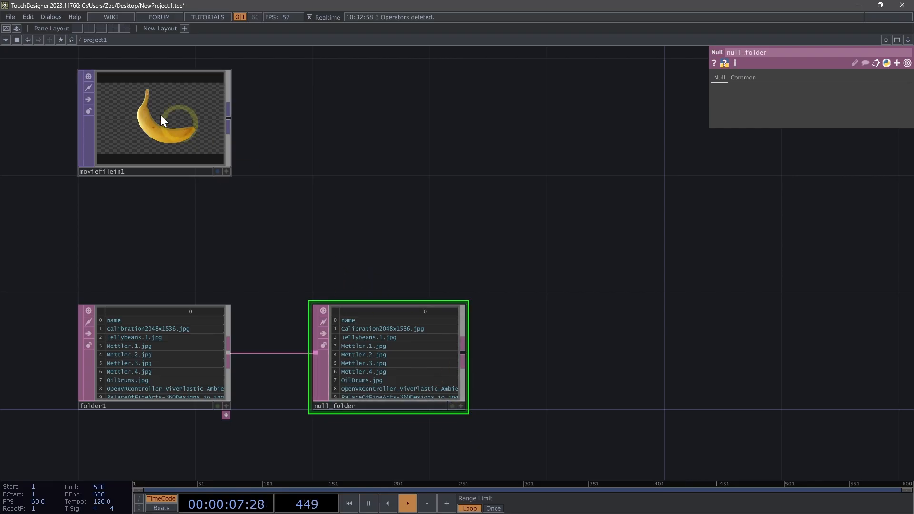
Move the Movie File In node and link null_folder into its File parameter.
{"action": "left_click_drag", "start_coordinate": [161, 115], "coordinate": [630, 232]}
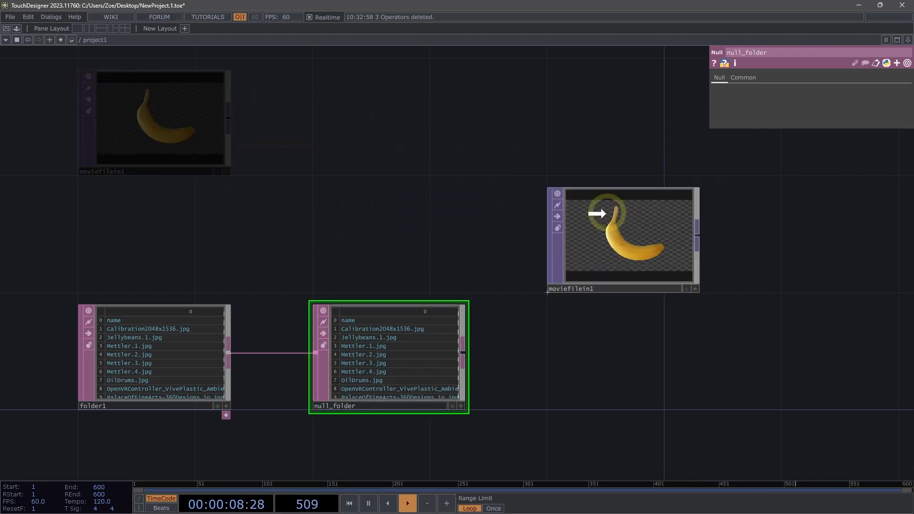
{"action": "left_click", "coordinate": [630, 232]}
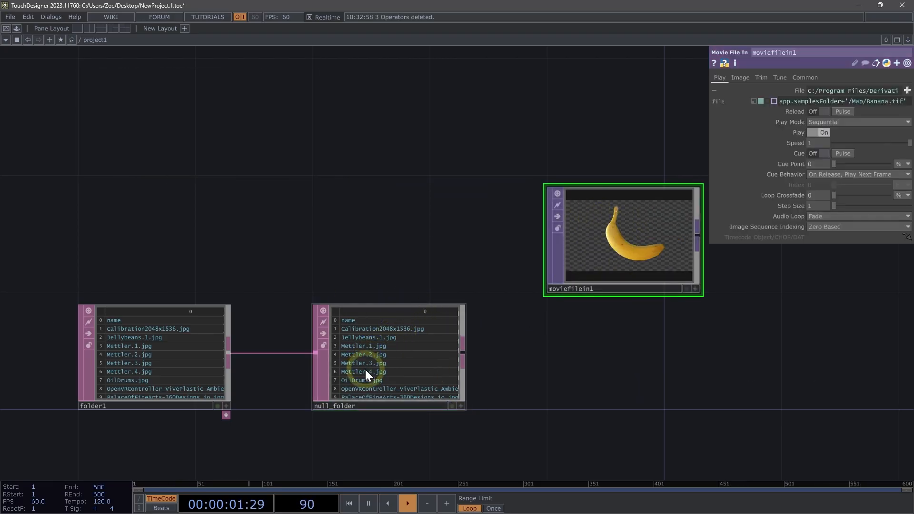
{"action": "left_click_drag", "start_coordinate": [365, 370], "coordinate": [813, 97]}
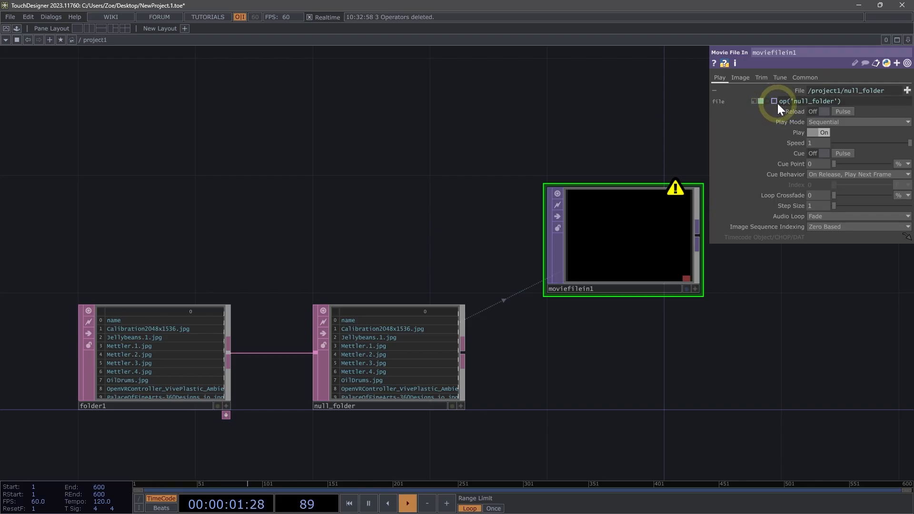
Extend the Movie File In File expression to op('null_folder')[int(me.time.frame), 'path'] so each frame loads the next path.
{"action": "scroll", "coordinate": [381, 380], "scroll_direction": "up", "scroll_amount": 5}
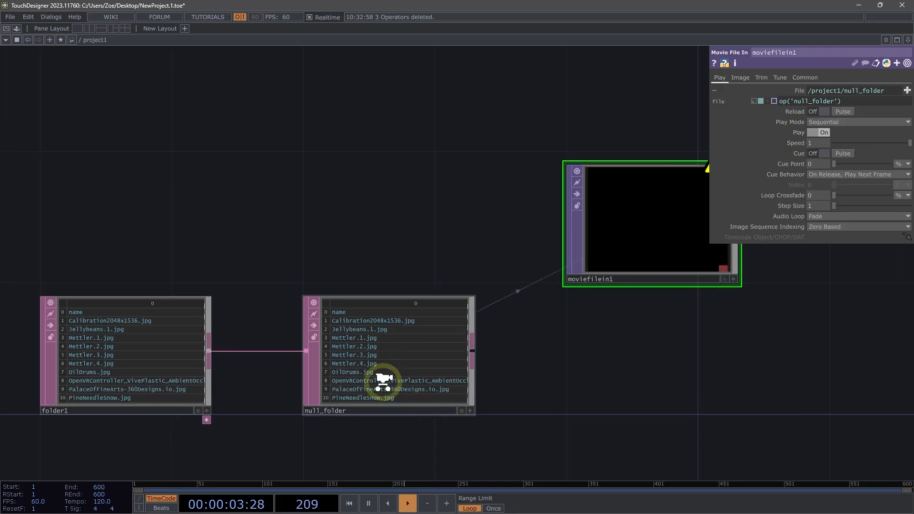
{"action": "scroll", "coordinate": [429, 188], "scroll_direction": "down", "scroll_amount": 4}
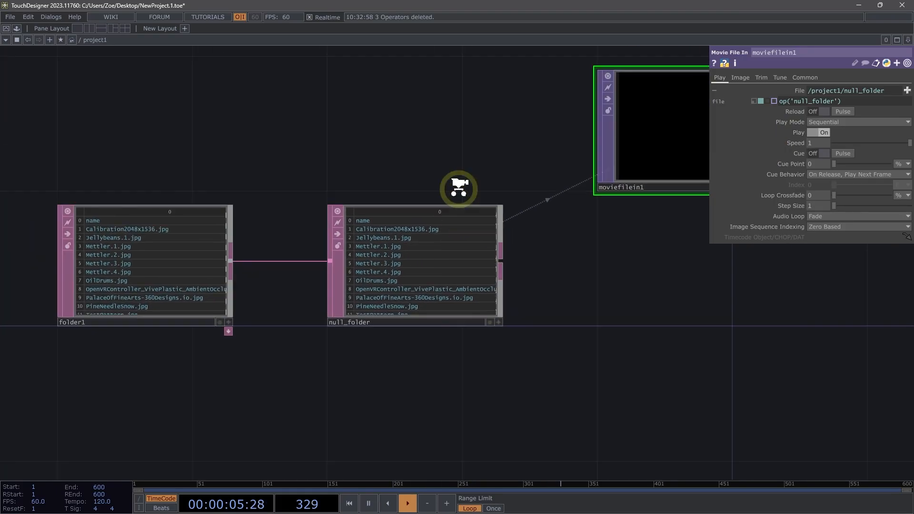
{"action": "scroll", "coordinate": [476, 238], "scroll_direction": "up", "scroll_amount": 5}
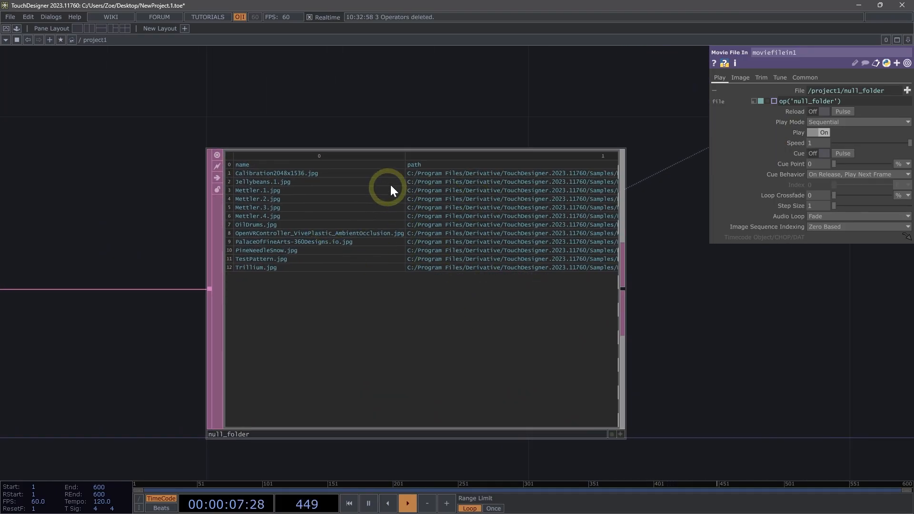
{"action": "scroll", "coordinate": [443, 176], "scroll_direction": "down", "scroll_amount": 3}
{"action": "left_click_drag", "start_coordinate": [444, 133], "coordinate": [336, 234]}
{"action": "left_click_drag", "start_coordinate": [362, 167], "coordinate": [286, 197]}
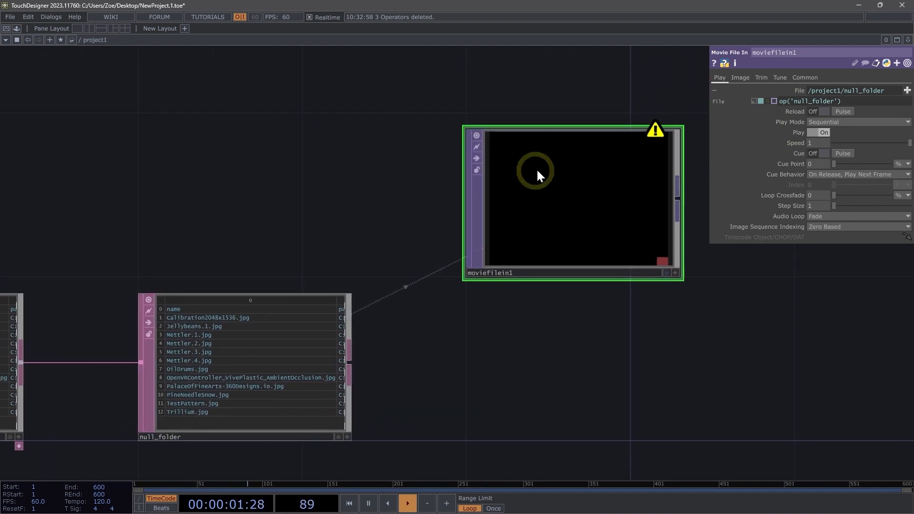
{"action": "left_click", "coordinate": [857, 98]}
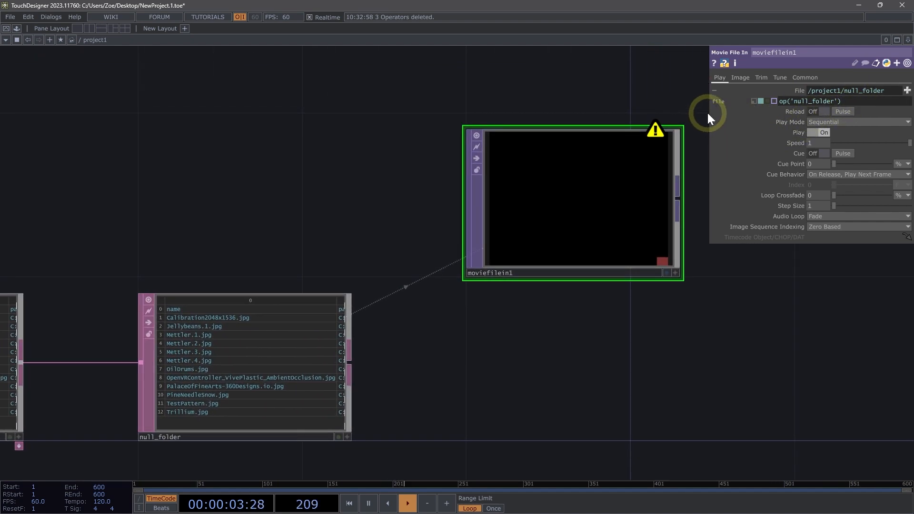
{"action": "left_click_drag", "start_coordinate": [710, 113], "coordinate": [639, 128]}
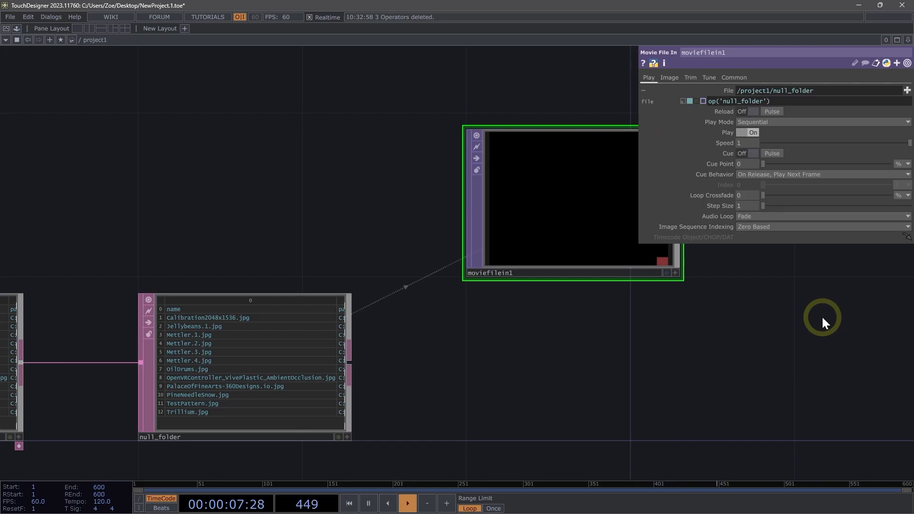
{"action": "type", "text": "[int(me.time.frame"}
{"action": "type", "text": "), 'path"}
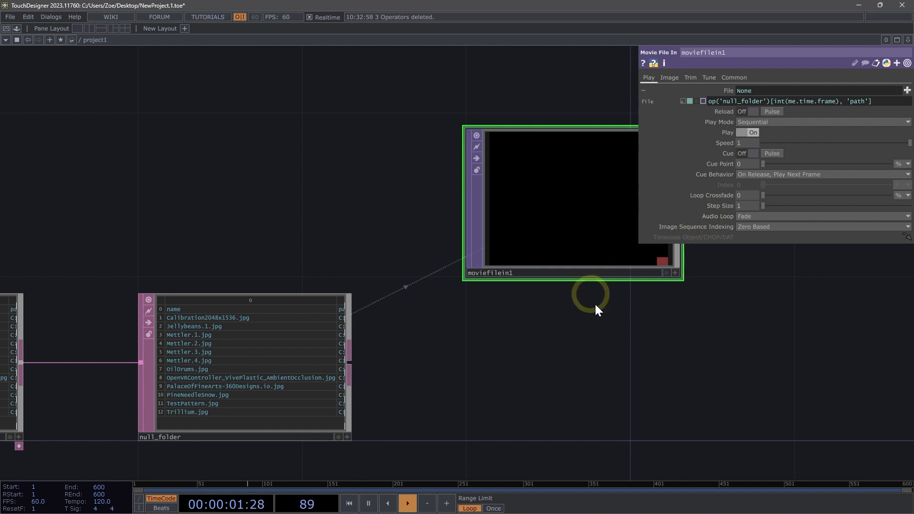
Switch off the Movie File In node's viewer preview.
{"action": "left_click_drag", "start_coordinate": [592, 347], "coordinate": [514, 348]}
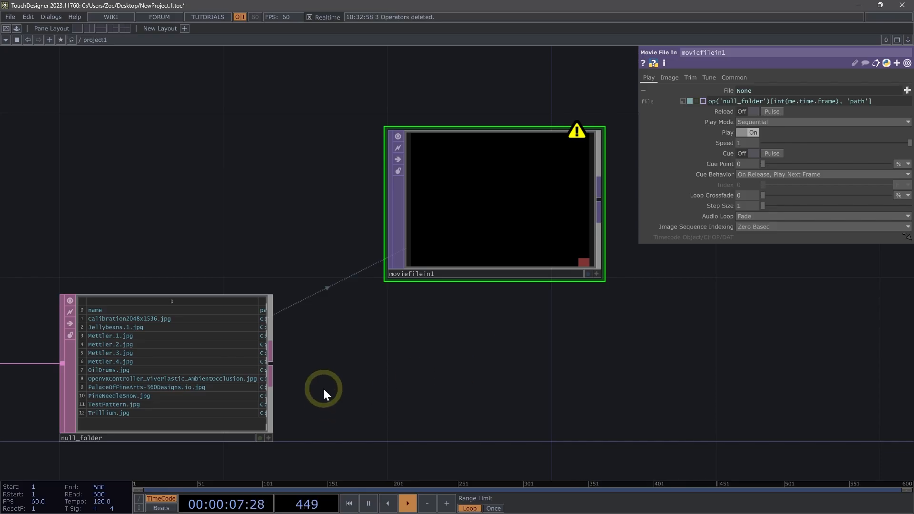
{"action": "scroll", "coordinate": [81, 394], "scroll_direction": "up", "scroll_amount": 2}
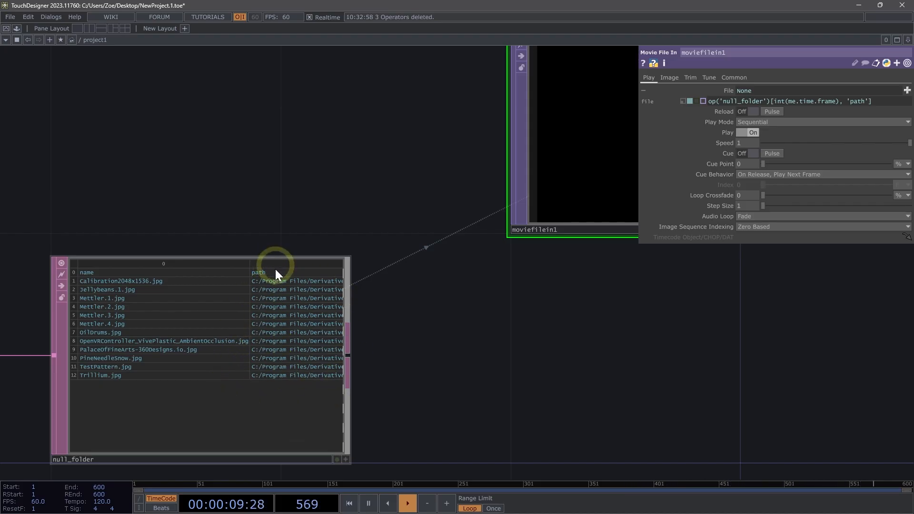
{"action": "scroll", "coordinate": [425, 336], "scroll_direction": "down", "scroll_amount": 3}
{"action": "left_click_drag", "start_coordinate": [510, 333], "coordinate": [439, 351]}
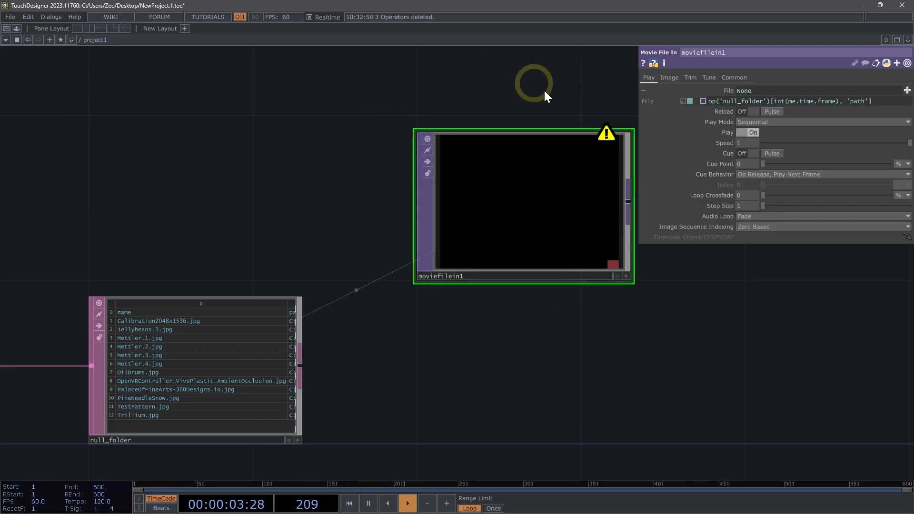
{"action": "left_click_drag", "start_coordinate": [526, 120], "coordinate": [519, 122]}
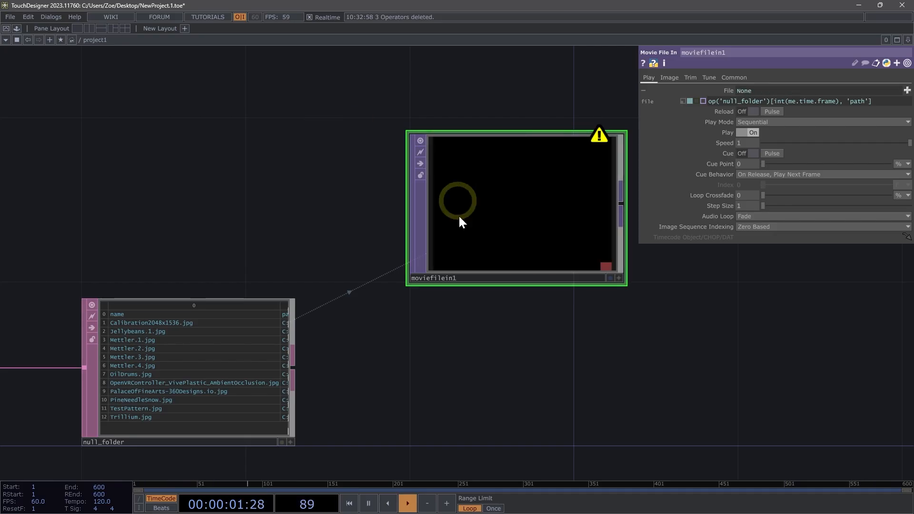
{"action": "left_click", "coordinate": [421, 139]}
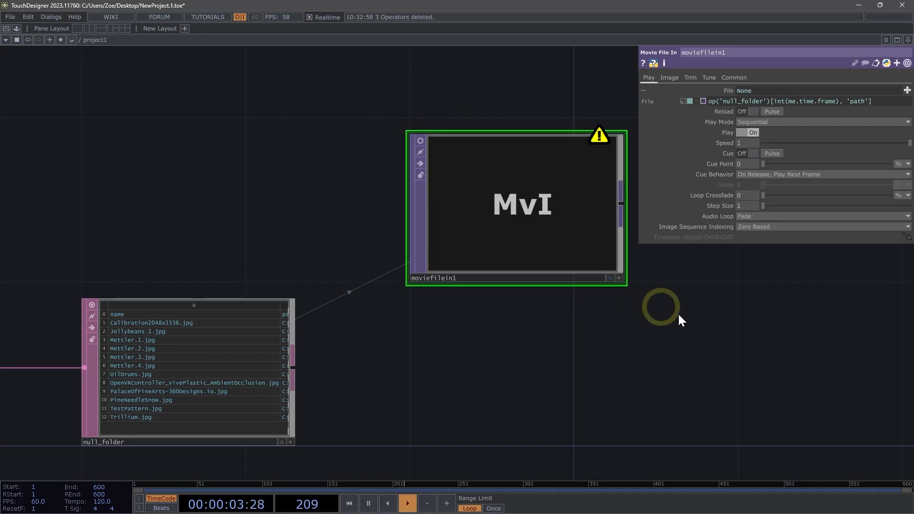
Append a Texture 3D TOP to the Movie File In node's output.
{"action": "left_click_drag", "start_coordinate": [678, 313], "coordinate": [487, 245]}
{"action": "scroll", "coordinate": [488, 245], "scroll_direction": "down", "scroll_amount": 3}
{"action": "left_click_drag", "start_coordinate": [587, 251], "coordinate": [476, 235]}
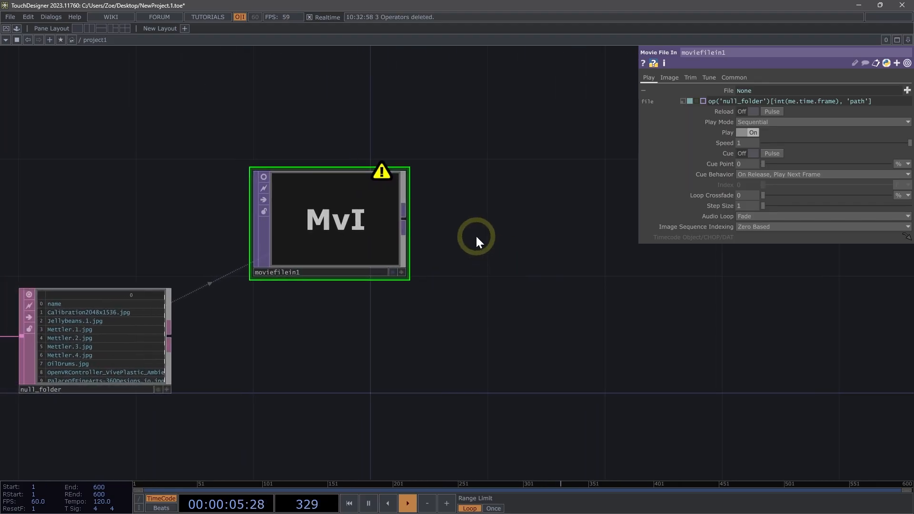
{"action": "right_click", "coordinate": [406, 219]}
{"action": "type", "text": "text"}
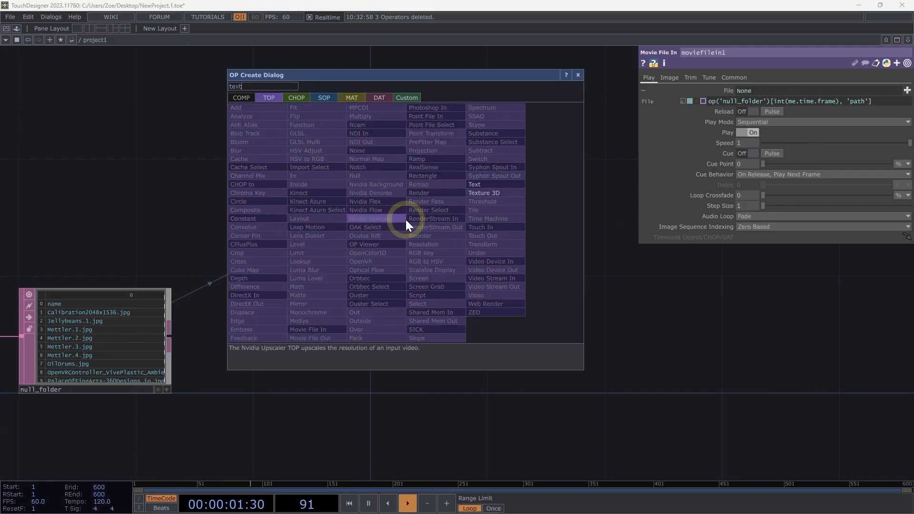
{"action": "left_click", "coordinate": [486, 193]}
{"action": "left_click", "coordinate": [581, 355]}
{"action": "left_click_drag", "start_coordinate": [581, 357], "coordinate": [550, 309]}
{"action": "left_click_drag", "start_coordinate": [441, 431], "coordinate": [356, 420]}
{"action": "scroll", "coordinate": [540, 332], "scroll_direction": "up", "scroll_amount": 2}
{"action": "scroll", "coordinate": [540, 333], "scroll_direction": "up", "scroll_amount": 3}
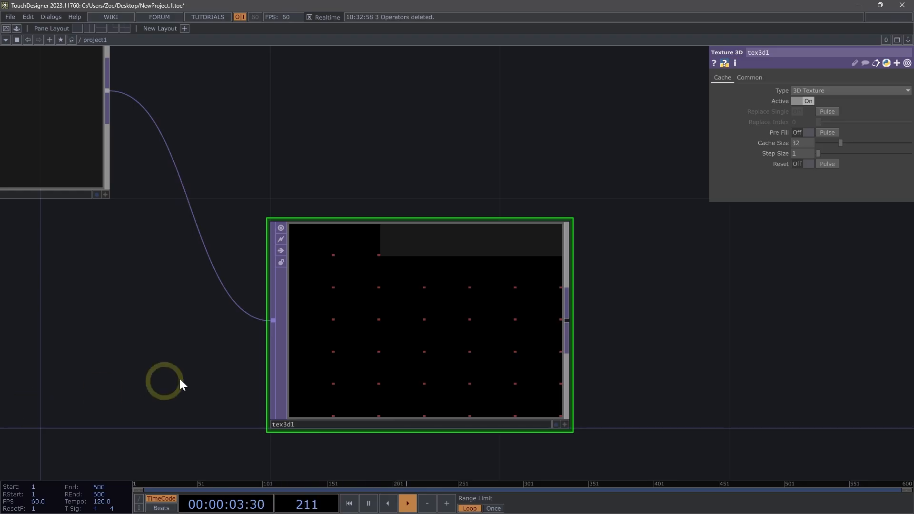
Set the Texture 3D Type to 2D Texture Array and turn Pre Fill on.
{"action": "left_click", "coordinate": [810, 90]}
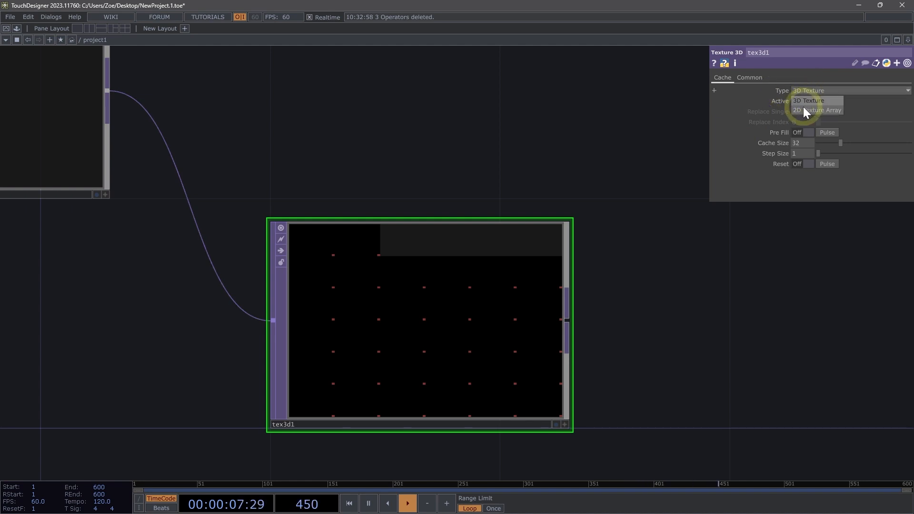
{"action": "left_click", "coordinate": [802, 109]}
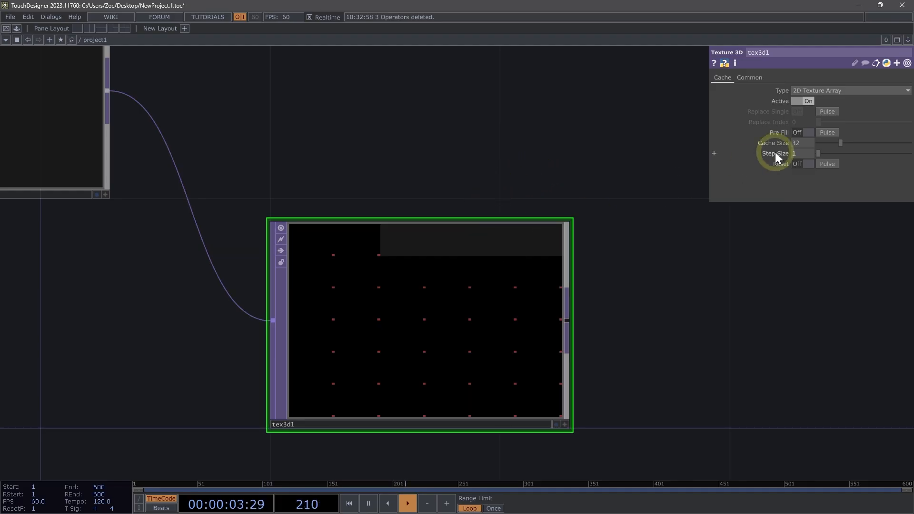
{"action": "left_click", "coordinate": [799, 133]}
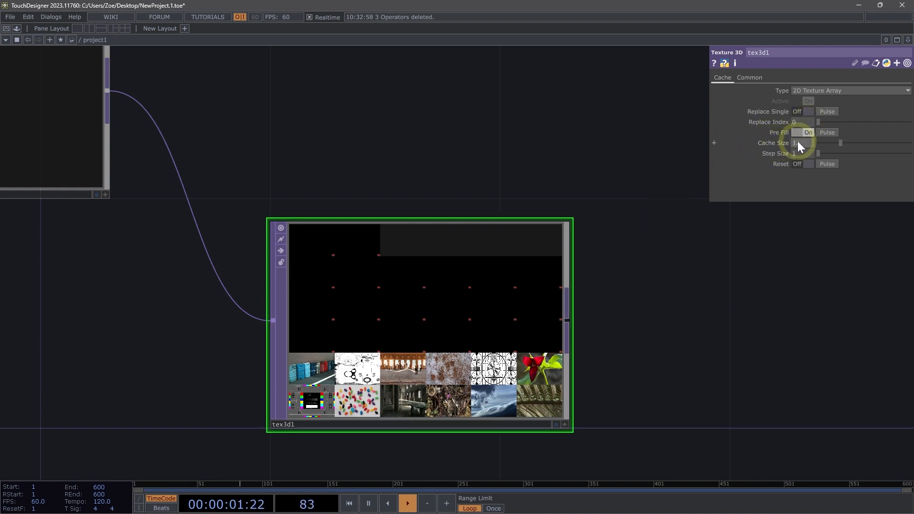
Link null_folder into Cache Size and complete its expression as op('null_folder').numRows-1.
{"action": "scroll", "coordinate": [698, 174], "scroll_direction": "down", "scroll_amount": 5}
{"action": "scroll", "coordinate": [423, 224], "scroll_direction": "up", "scroll_amount": 3}
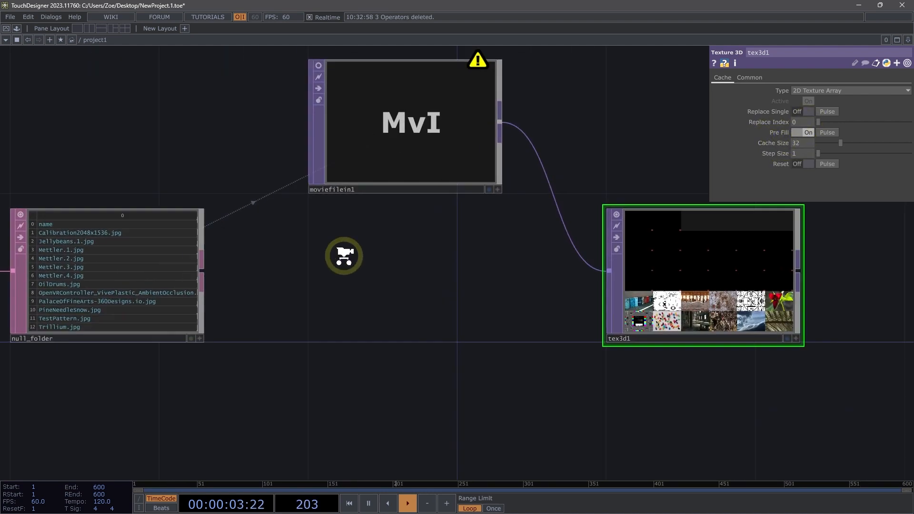
{"action": "left_click_drag", "start_coordinate": [495, 329], "coordinate": [411, 369]}
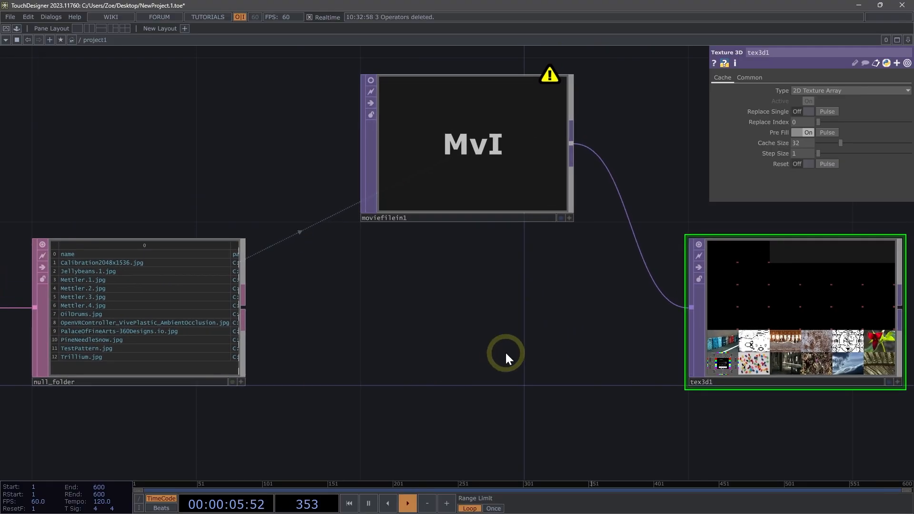
{"action": "left_click", "coordinate": [111, 325]}
{"action": "left_click", "coordinate": [806, 320]}
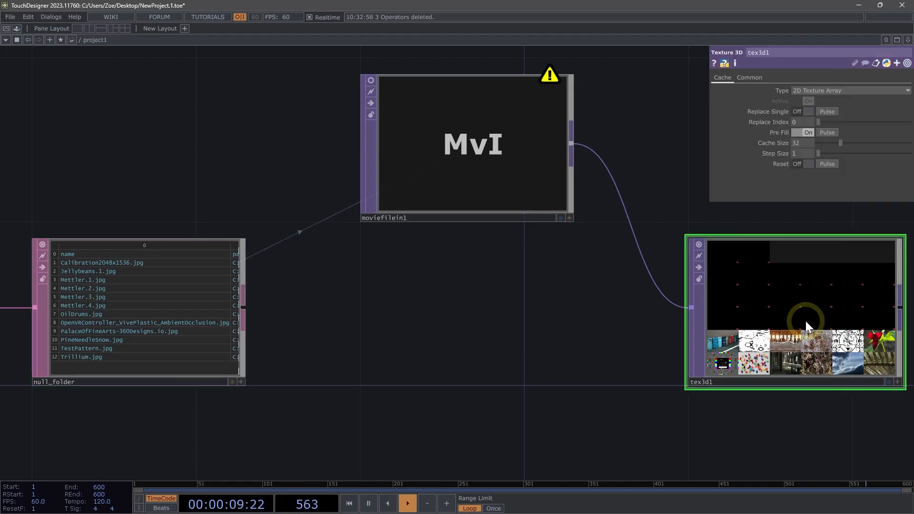
{"action": "left_click_drag", "start_coordinate": [131, 293], "coordinate": [800, 143]}
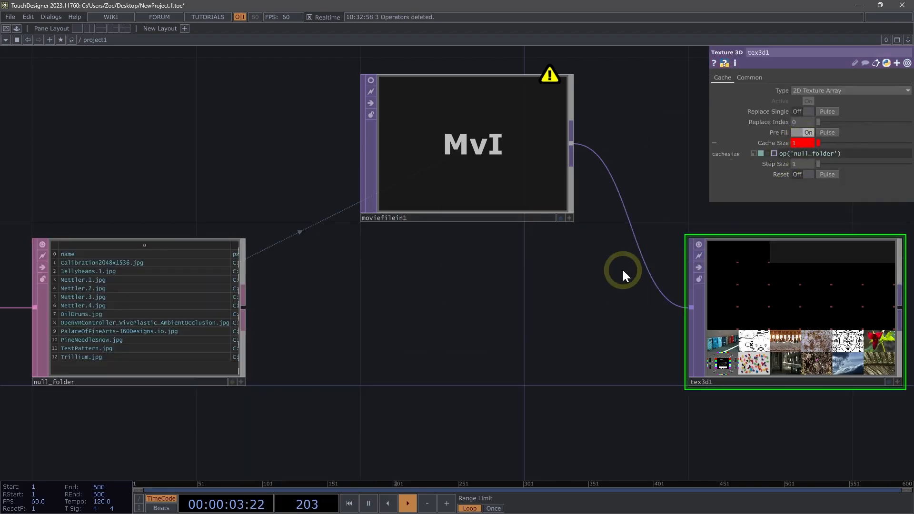
{"action": "left_click_drag", "start_coordinate": [622, 269], "coordinate": [306, 312]}
{"action": "left_click", "coordinate": [864, 153]}
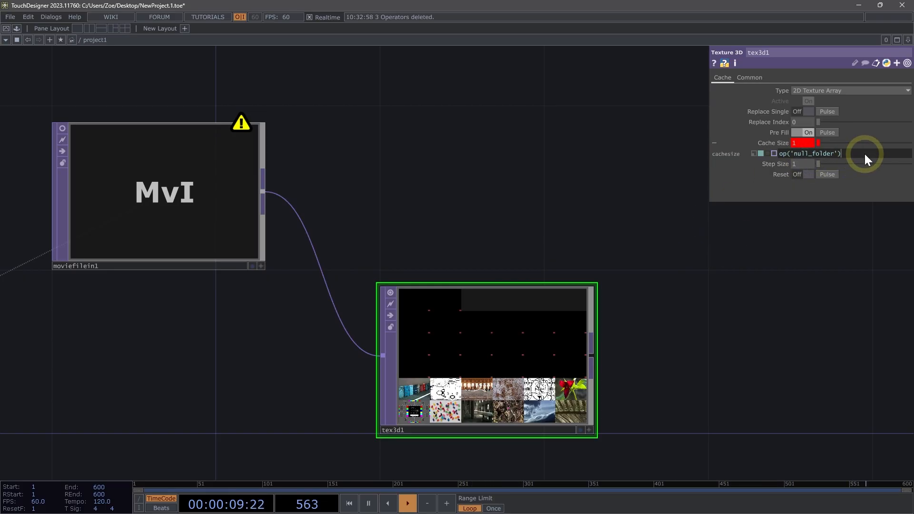
{"action": "type", "text": ".n"}
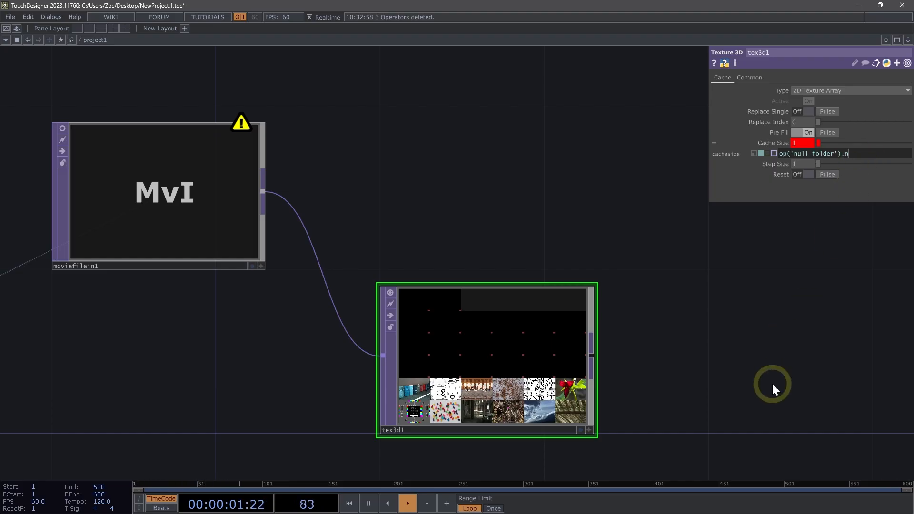
{"action": "type", "text": "umRows-1"}
{"action": "key", "text": "Return"}
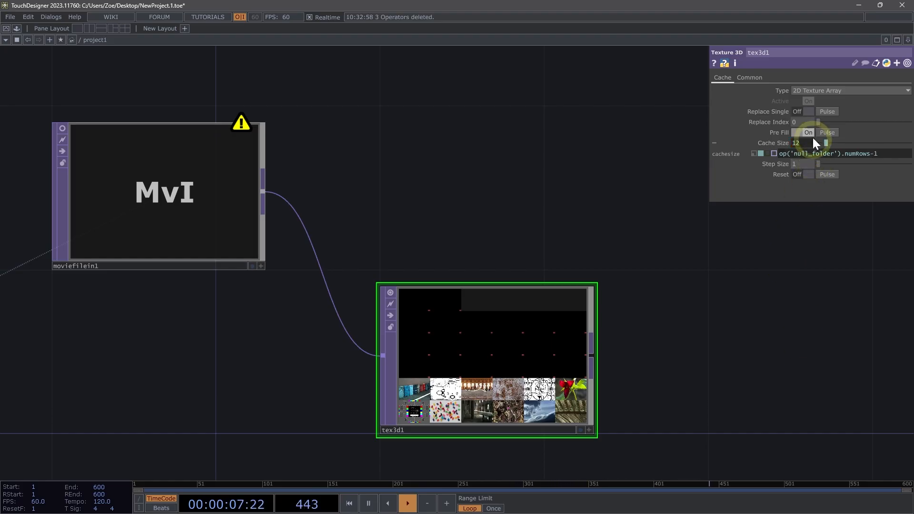
Pulse Pre Fill to refill the texture array cache.
{"action": "left_click", "coordinate": [827, 132]}
{"action": "left_click_drag", "start_coordinate": [333, 252], "coordinate": [558, 248]}
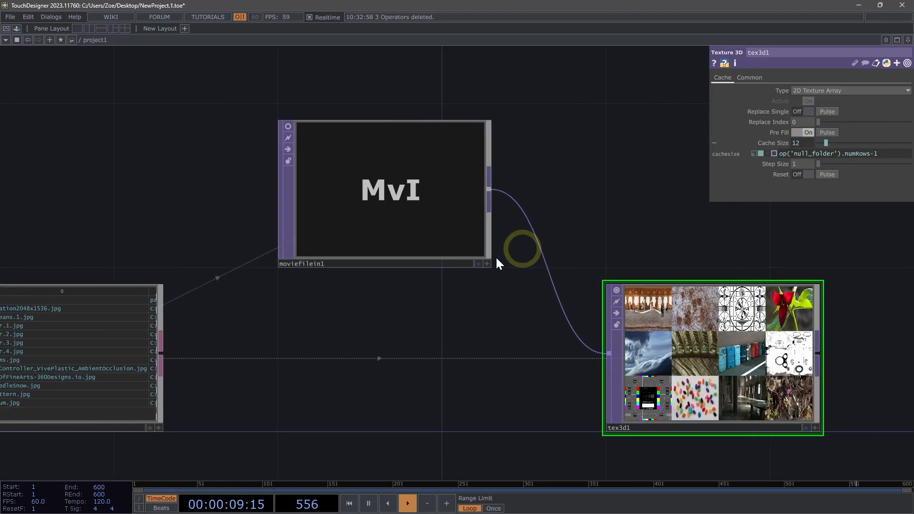
{"action": "left_click_drag", "start_coordinate": [476, 317], "coordinate": [709, 309]}
{"action": "scroll", "coordinate": [210, 308], "scroll_direction": "up", "scroll_amount": 3}
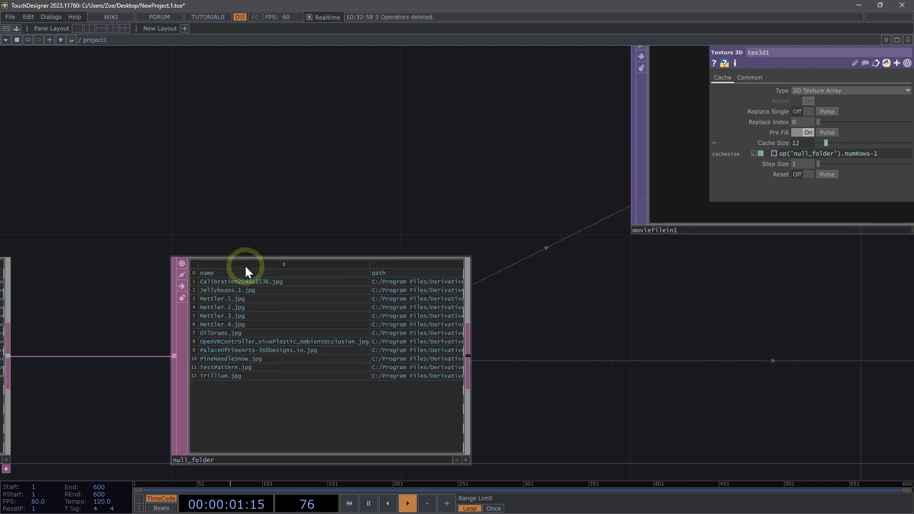
{"action": "middle_click_drag", "start_coordinate": [257, 258], "coordinate": [312, 261]}
{"action": "left_click_drag", "start_coordinate": [505, 341], "coordinate": [359, 364]}
{"action": "middle_click_drag", "start_coordinate": [483, 297], "coordinate": [431, 298]}
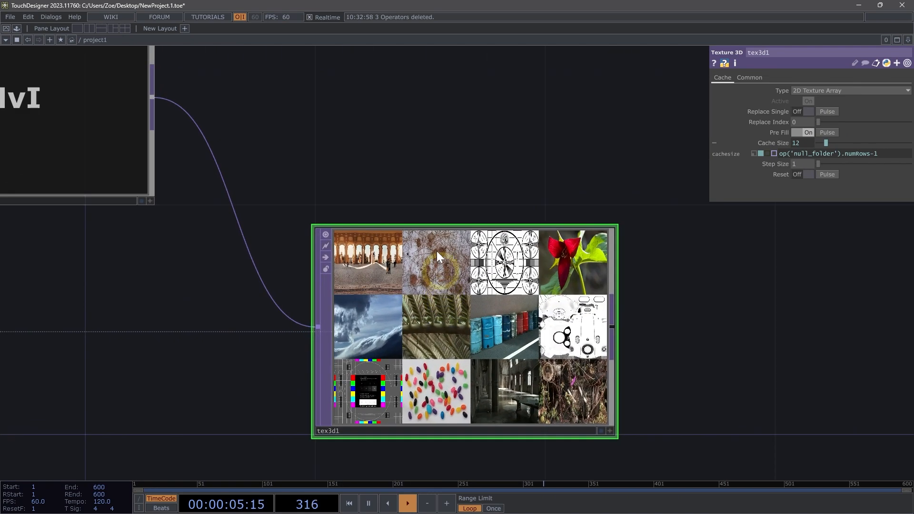
Append a Null TOP after the Texture 3D node.
{"action": "left_click", "coordinate": [518, 405]}
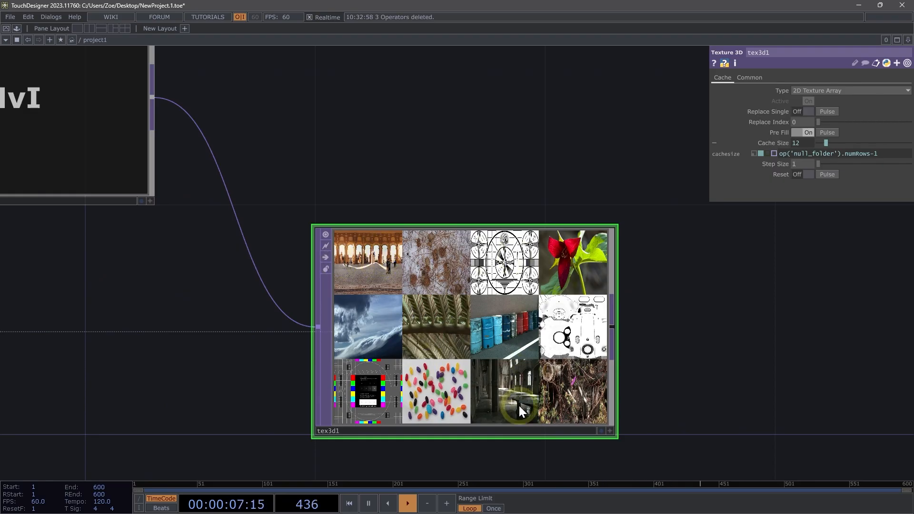
{"action": "middle_click_drag", "start_coordinate": [596, 319], "coordinate": [613, 326]}
{"action": "left_click_drag", "start_coordinate": [623, 339], "coordinate": [367, 367]}
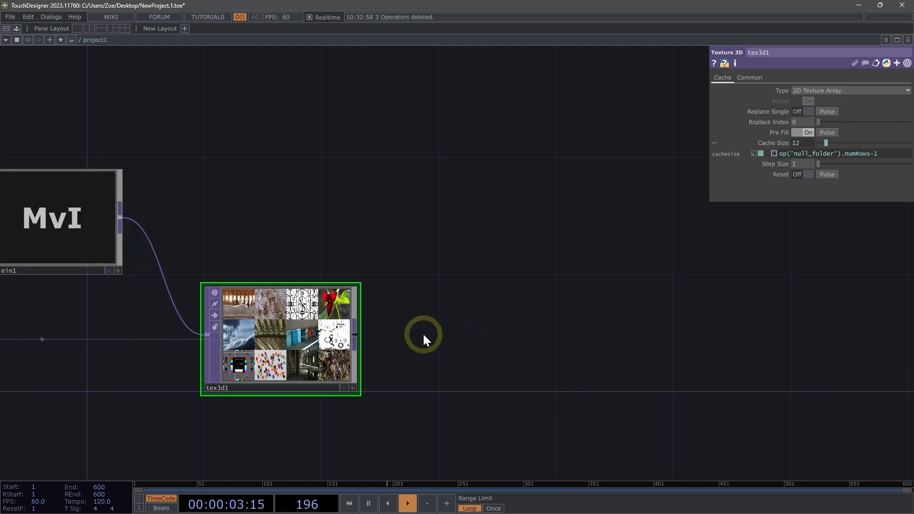
{"action": "left_click", "coordinate": [514, 340]}
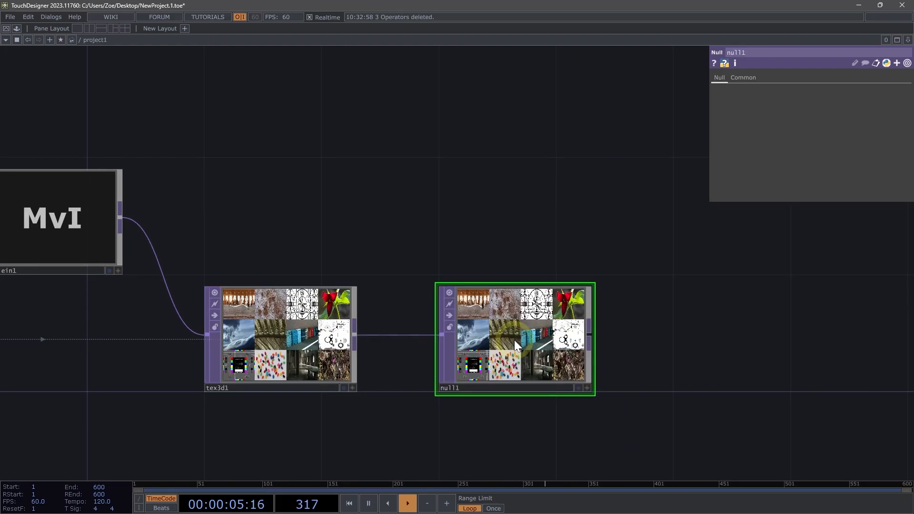
Rename the new null to null_images.
{"action": "scroll", "coordinate": [560, 355], "scroll_direction": "up", "scroll_amount": 3}
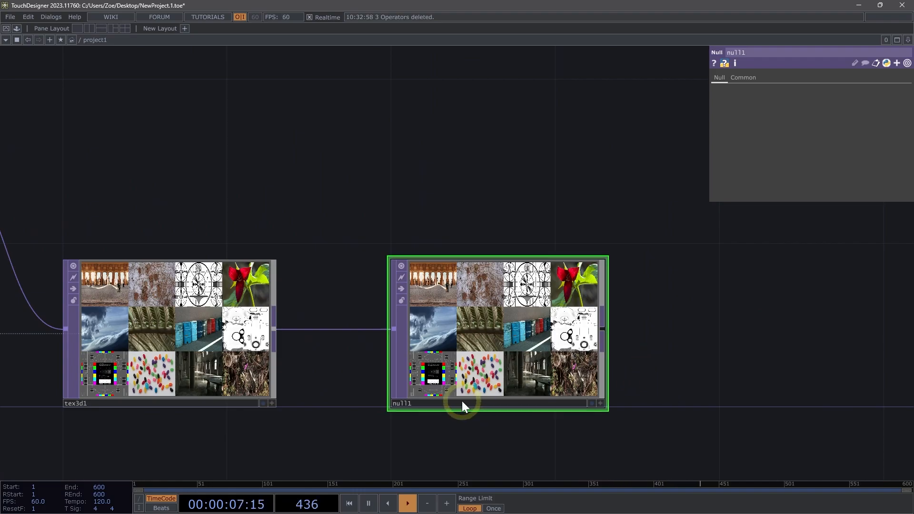
{"action": "left_click", "coordinate": [462, 402]}
{"action": "type", "text": "_images"}
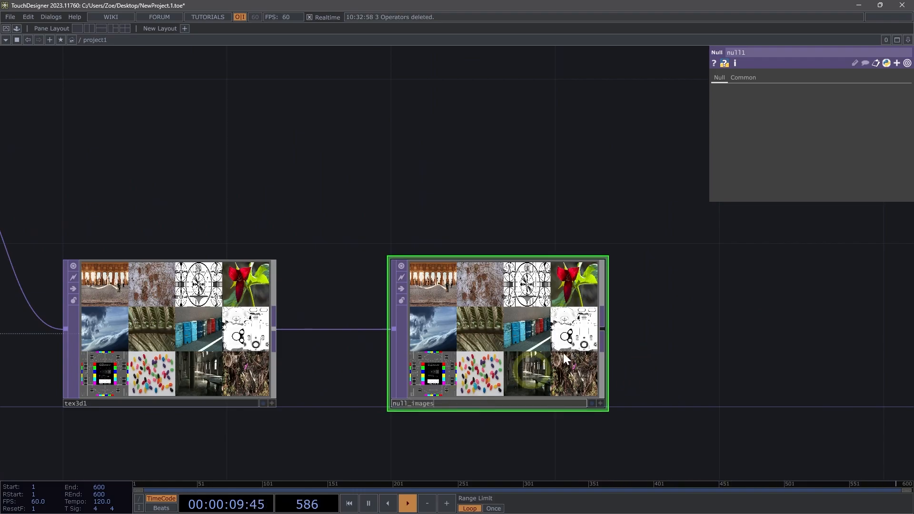
{"action": "key", "text": "Return"}
{"action": "scroll", "coordinate": [500, 153], "scroll_direction": "down", "scroll_amount": 7}
{"action": "left_click_drag", "start_coordinate": [653, 181], "coordinate": [543, 291]}
{"action": "left_click_drag", "start_coordinate": [486, 304], "coordinate": [450, 305]}
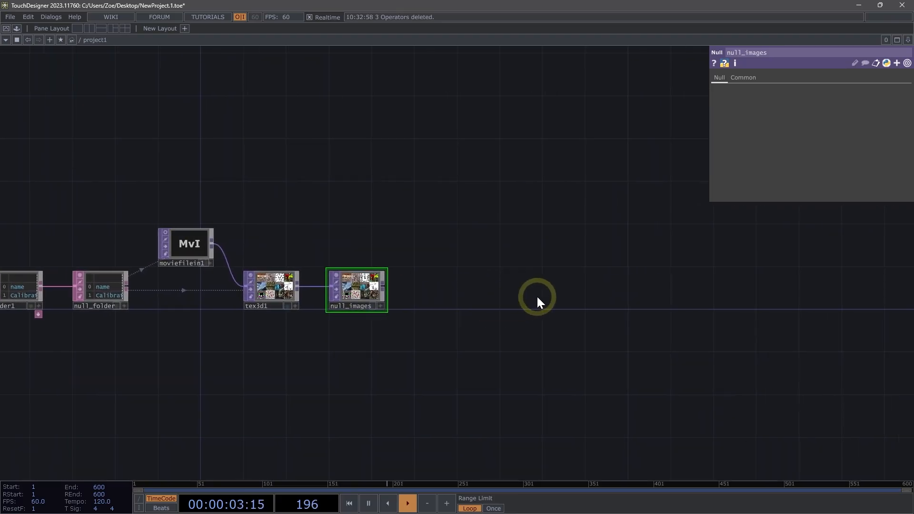
{"action": "scroll", "coordinate": [525, 300], "scroll_direction": "up", "scroll_amount": 2}
{"action": "left_click_drag", "start_coordinate": [531, 296], "coordinate": [477, 298]}
{"action": "scroll", "coordinate": [442, 295], "scroll_direction": "up", "scroll_amount": 3}
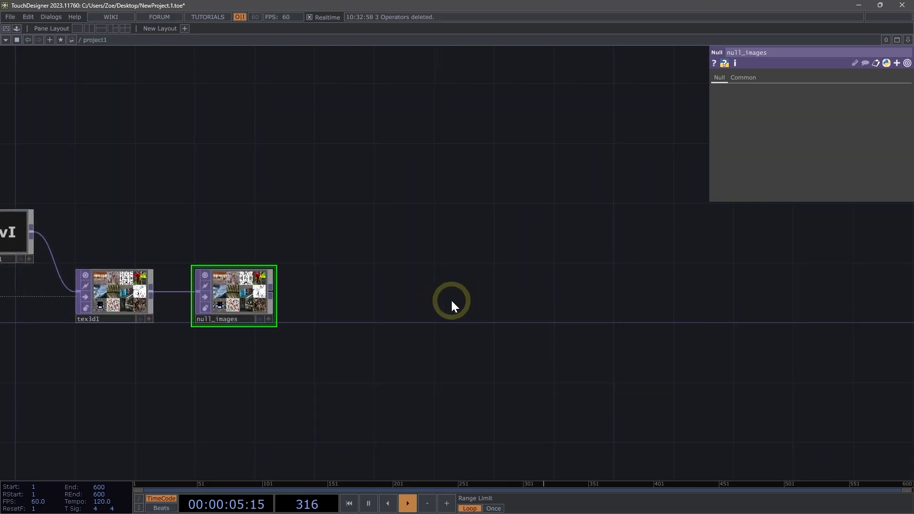
Add a Rectangle SOP to the network to the right of null_images.
{"action": "double_click", "coordinate": [450, 300]}
{"action": "type", "text": "re"}
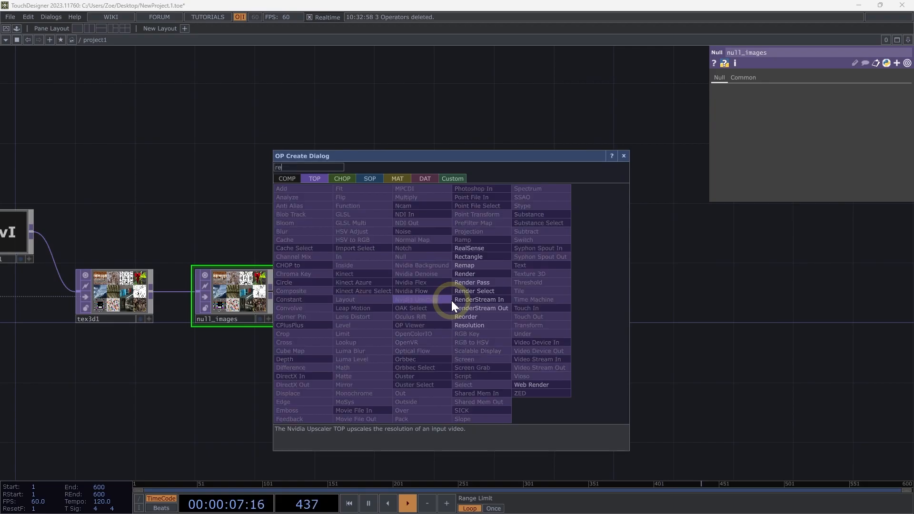
{"action": "left_click", "coordinate": [370, 178]}
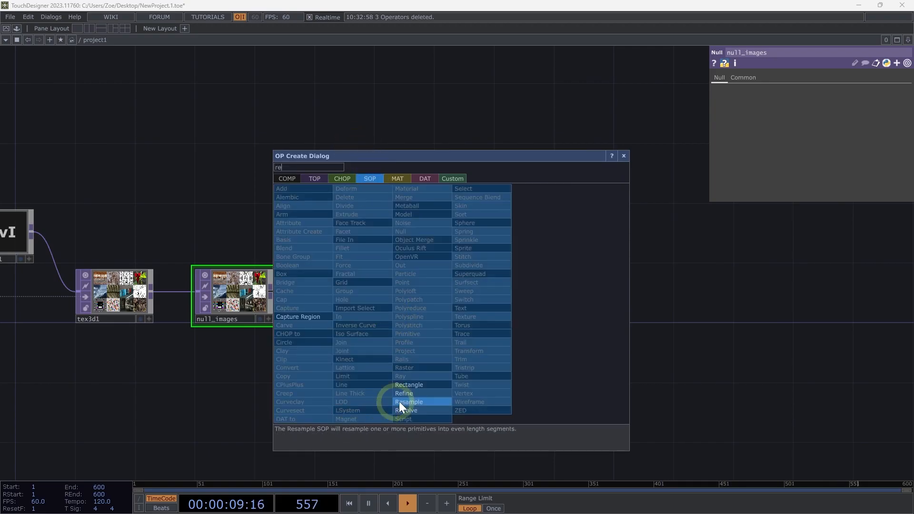
{"action": "left_click", "coordinate": [417, 385]}
{"action": "left_click", "coordinate": [476, 297]}
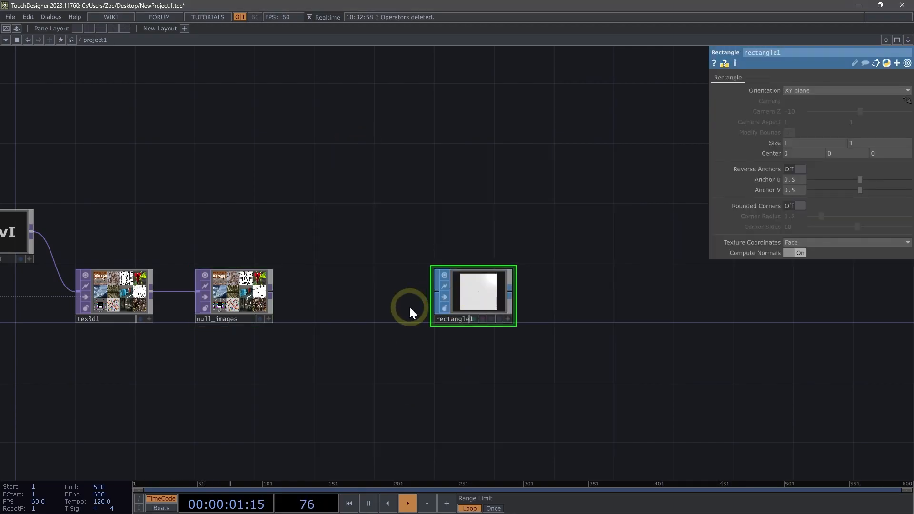
Set the rectangle's width to 1.778 so it matches a 16:9 aspect.
{"action": "scroll", "coordinate": [407, 310], "scroll_direction": "up", "scroll_amount": 2}
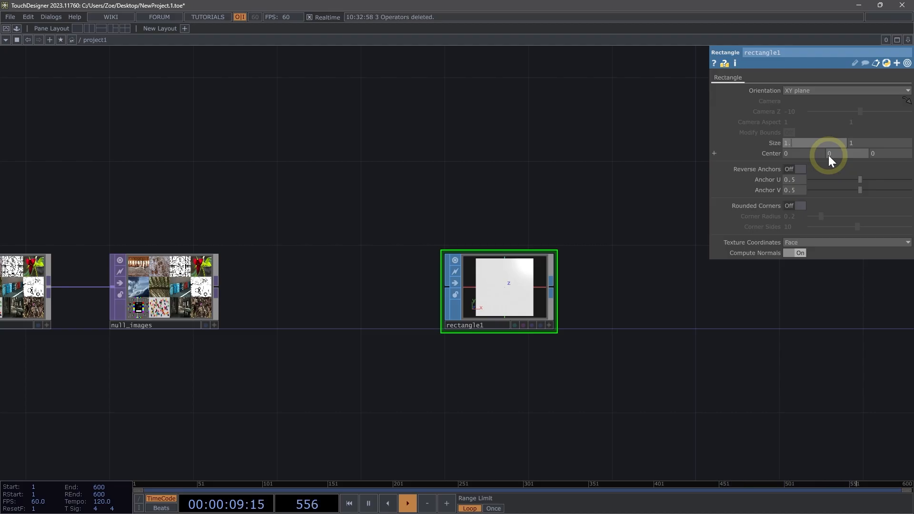
{"action": "type", "text": "778"}
{"action": "key", "text": "Return"}
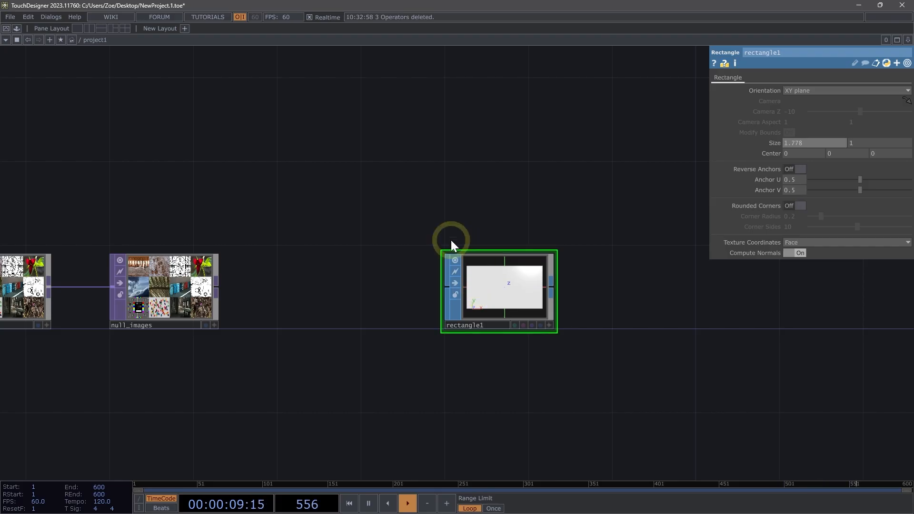
Append a Null SOP after rectangle1 and rename it null_shape.
{"action": "scroll", "coordinate": [451, 240], "scroll_direction": "down", "scroll_amount": 2}
{"action": "left_click_drag", "start_coordinate": [486, 323], "coordinate": [371, 330]}
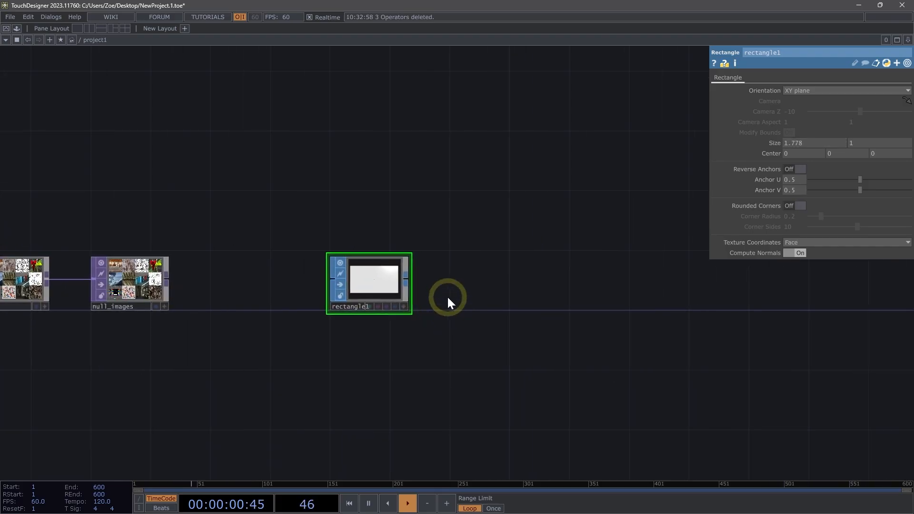
{"action": "left_click", "coordinate": [485, 277]}
{"action": "scroll", "coordinate": [485, 286], "scroll_direction": "up", "scroll_amount": 2}
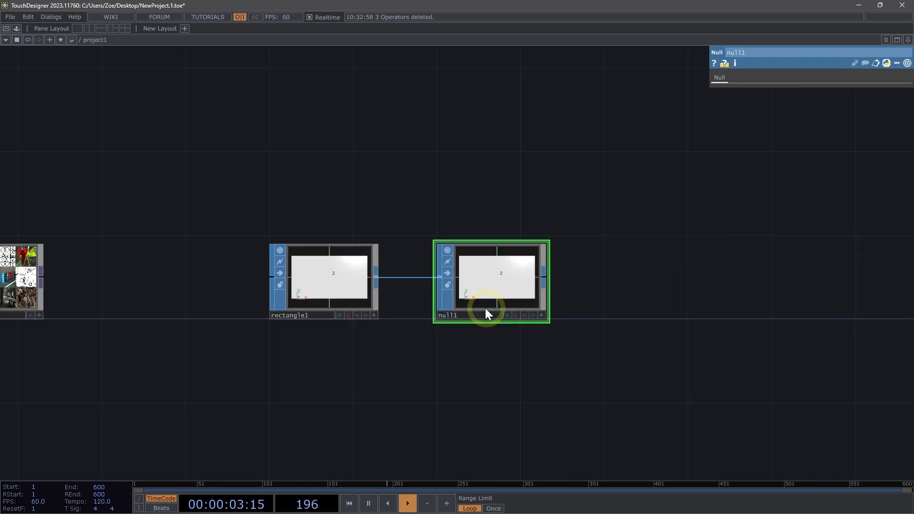
{"action": "left_click", "coordinate": [479, 314]}
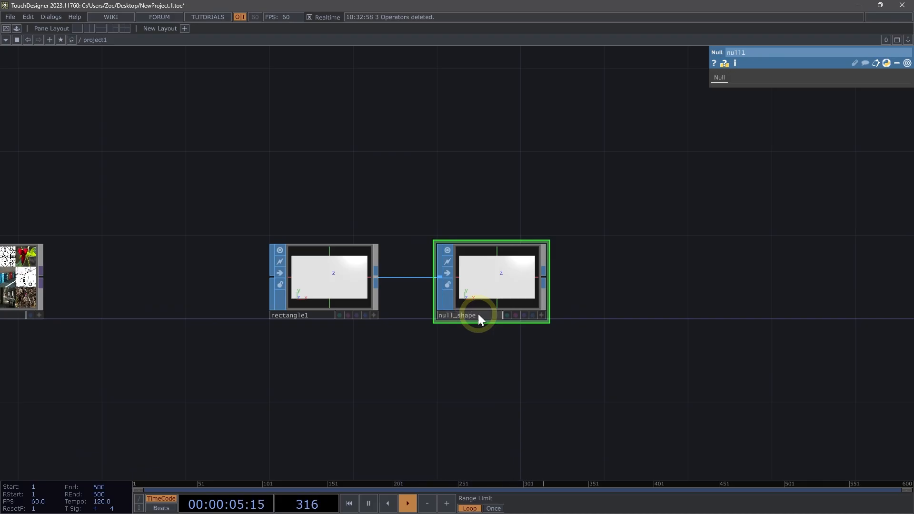
{"action": "key", "text": "Return"}
Add a Grid SOP below the rectangle chain.
{"action": "scroll", "coordinate": [390, 393], "scroll_direction": "down", "scroll_amount": 2}
{"action": "left_click_drag", "start_coordinate": [375, 402], "coordinate": [392, 328]}
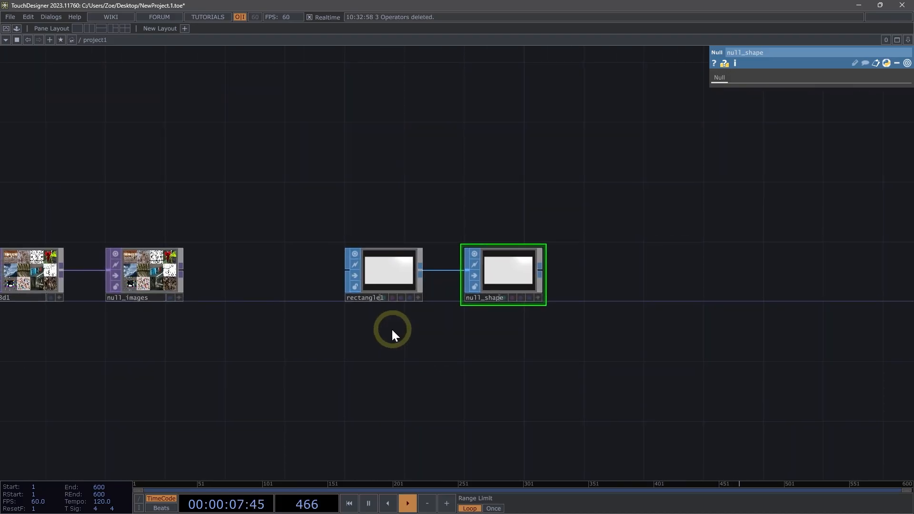
{"action": "double_click", "coordinate": [376, 390]}
{"action": "type", "text": "gri"}
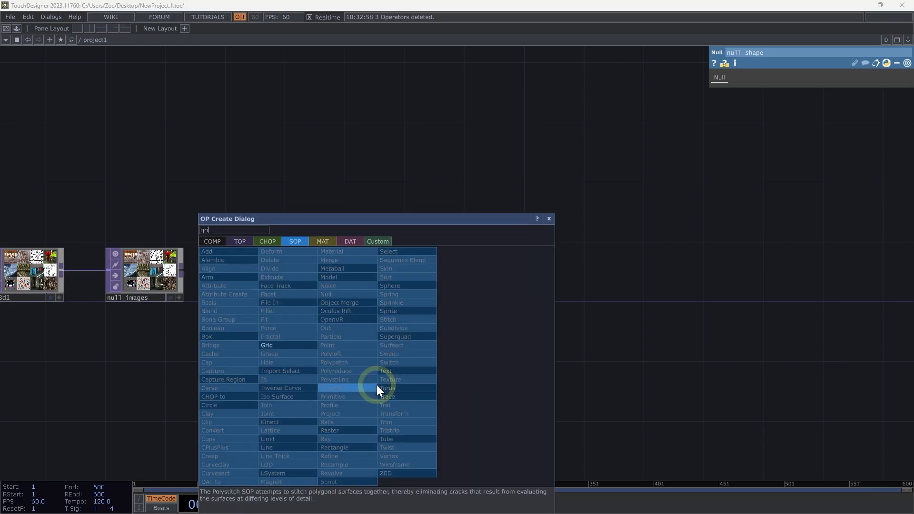
{"action": "left_click", "coordinate": [290, 345]}
{"action": "left_click", "coordinate": [393, 382]}
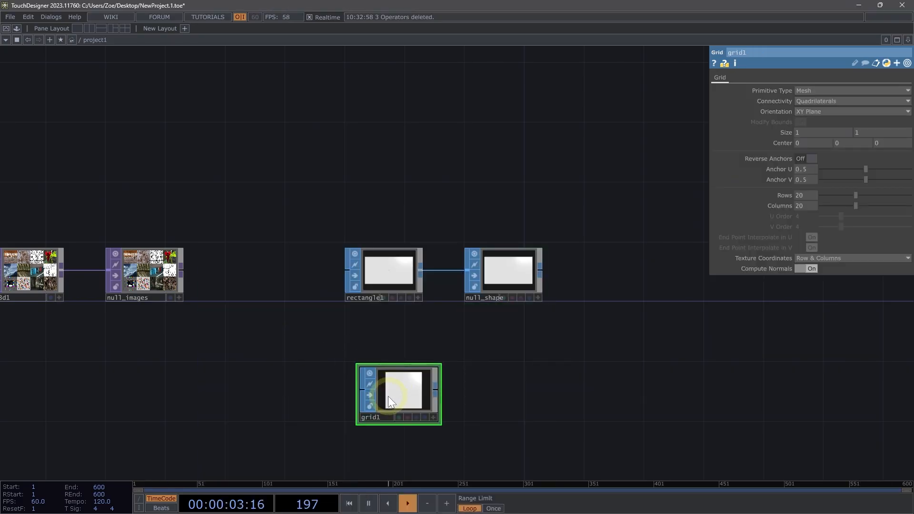
Set the grid's size to 6 by 2.5.
{"action": "scroll", "coordinate": [338, 416], "scroll_direction": "up", "scroll_amount": 2}
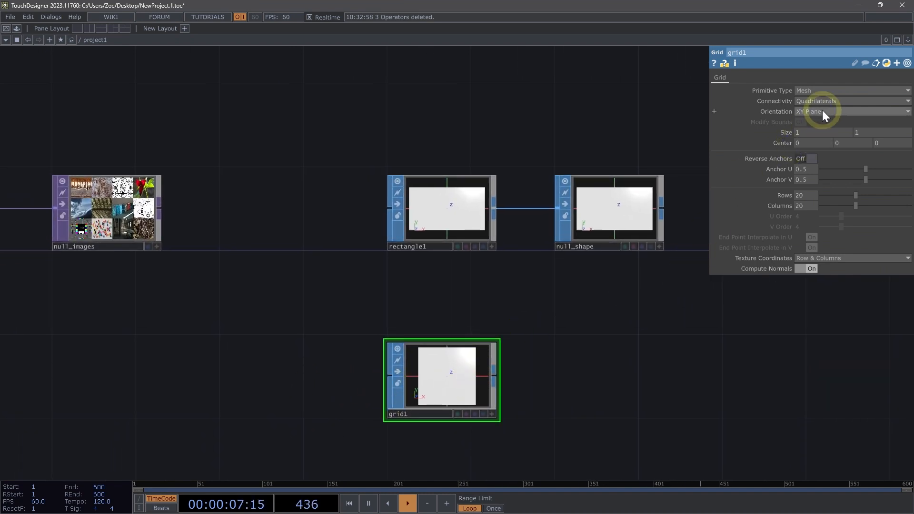
{"action": "left_click_drag", "start_coordinate": [810, 133], "coordinate": [762, 135]}
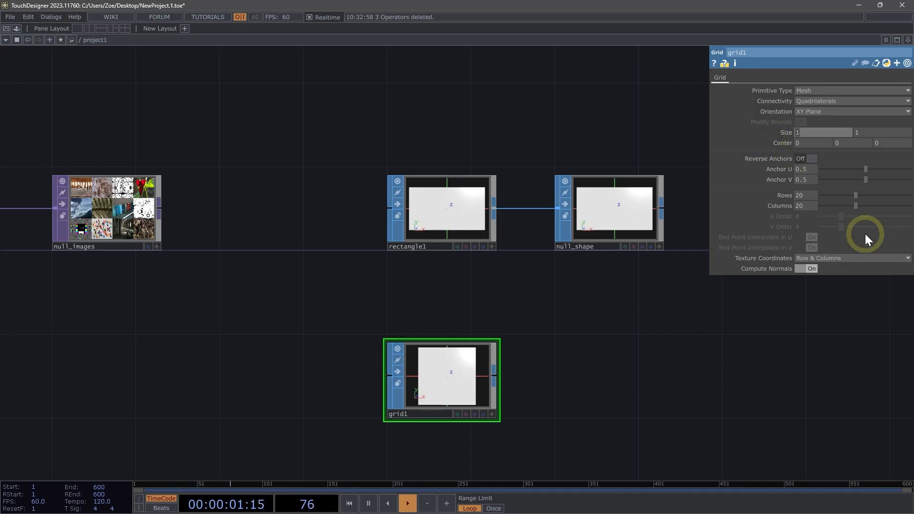
{"action": "type", "text": "6"}
{"action": "key", "text": "Tab"}
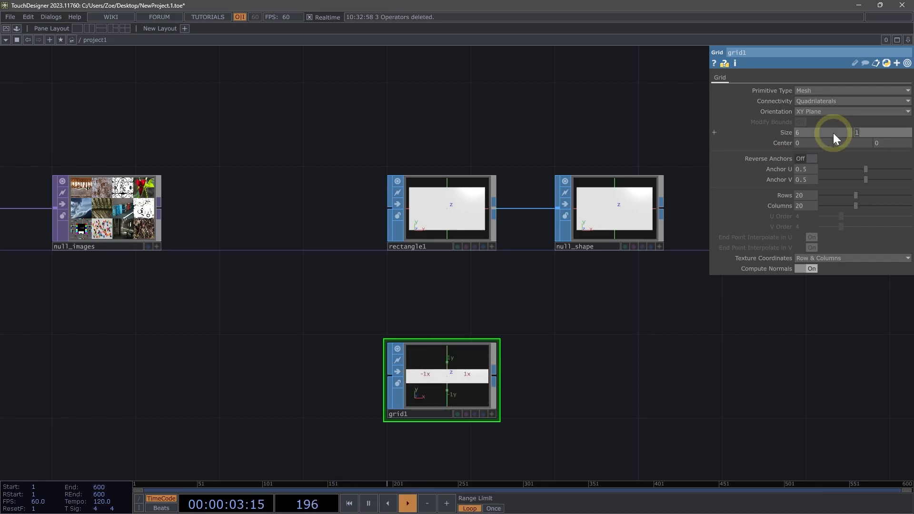
{"action": "type", "text": "2.5"}
{"action": "key", "text": "Return"}
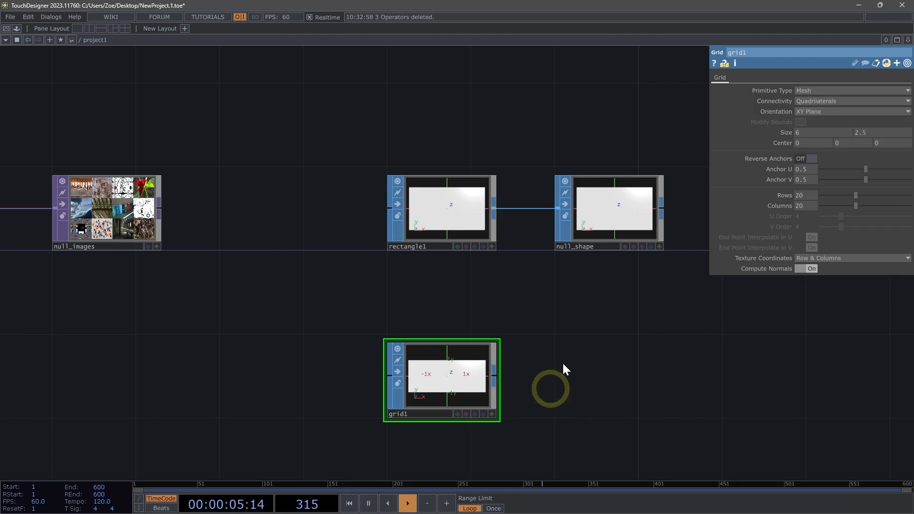
Show the grid as wireframe and set it to 3 rows and 4 columns.
{"action": "scroll", "coordinate": [418, 399], "scroll_direction": "up", "scroll_amount": 3}
{"action": "left_click_drag", "start_coordinate": [324, 401], "coordinate": [397, 402]}
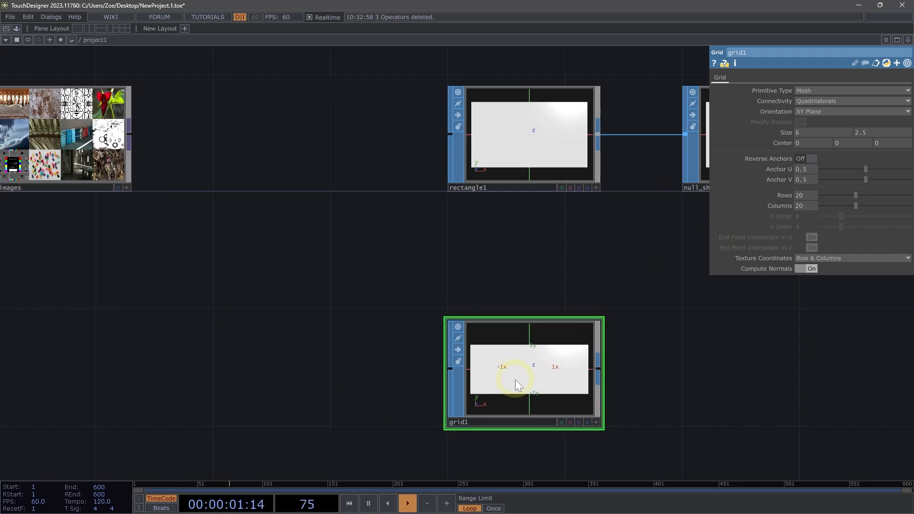
{"action": "key", "text": "a"}
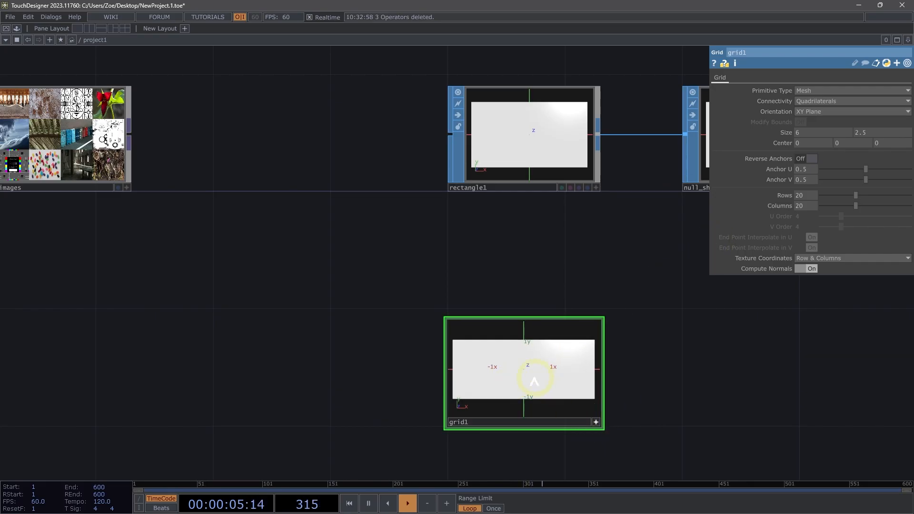
{"action": "key", "text": "w"}
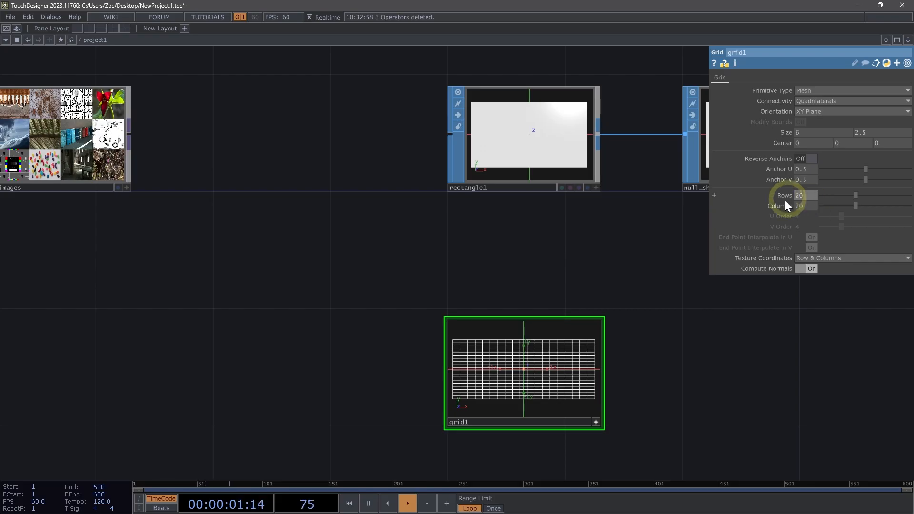
{"action": "type", "text": "3"}
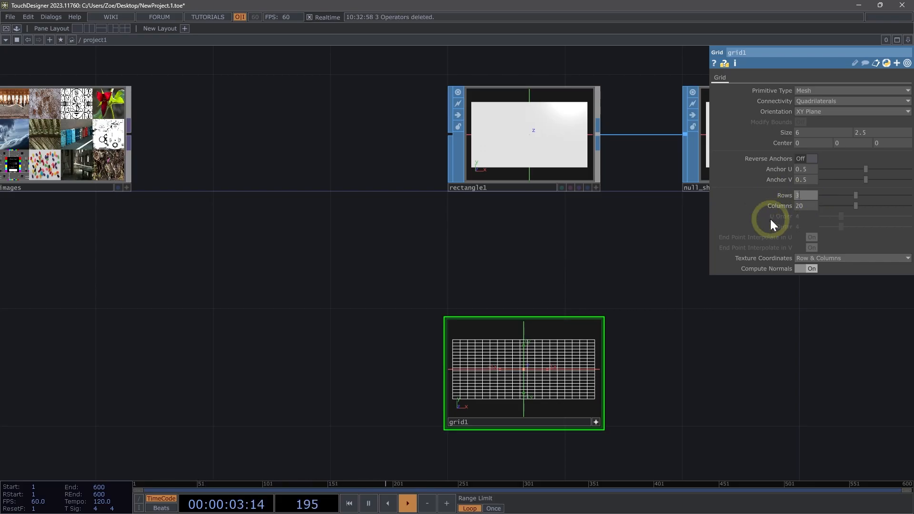
{"action": "left_click", "coordinate": [801, 203]}
{"action": "type", "text": "4"}
{"action": "key", "text": "Return"}
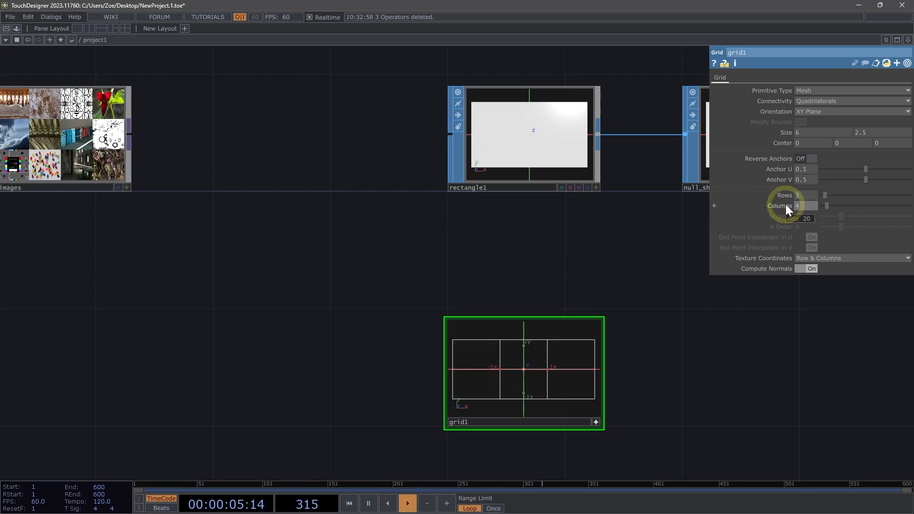
Append a Null SOP after grid1 and name it null_grid.
{"action": "left_click_drag", "start_coordinate": [227, 207], "coordinate": [278, 217]}
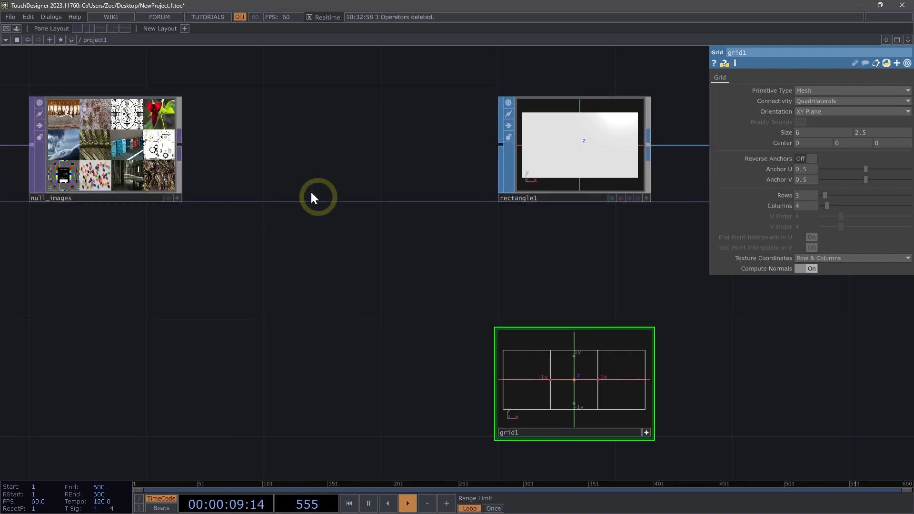
{"action": "left_click_drag", "start_coordinate": [519, 299], "coordinate": [493, 262]}
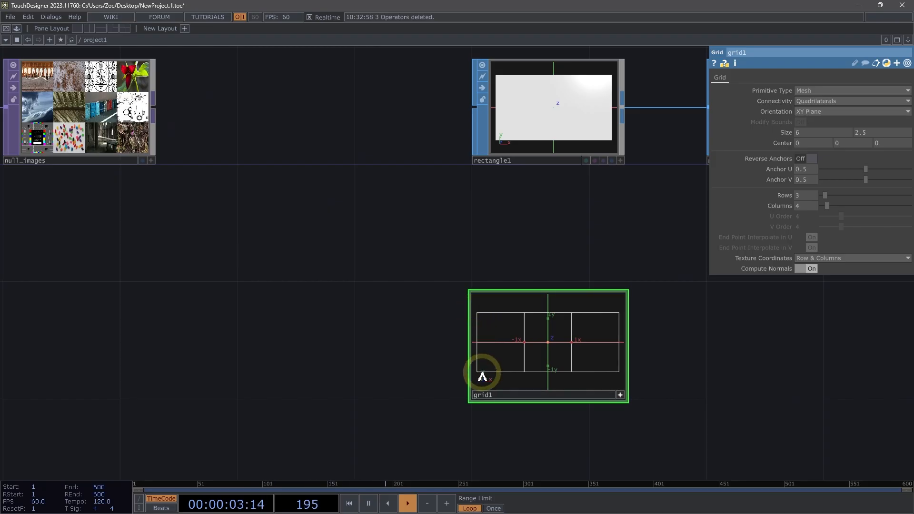
{"action": "left_click_drag", "start_coordinate": [778, 311], "coordinate": [561, 351]}
{"action": "scroll", "coordinate": [562, 351], "scroll_direction": "down", "scroll_amount": 3}
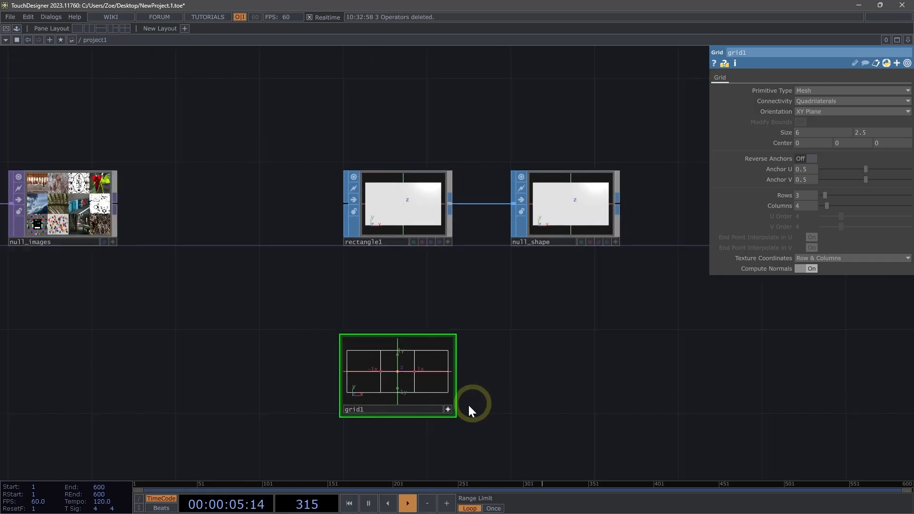
{"action": "left_click_drag", "start_coordinate": [482, 379], "coordinate": [405, 382]}
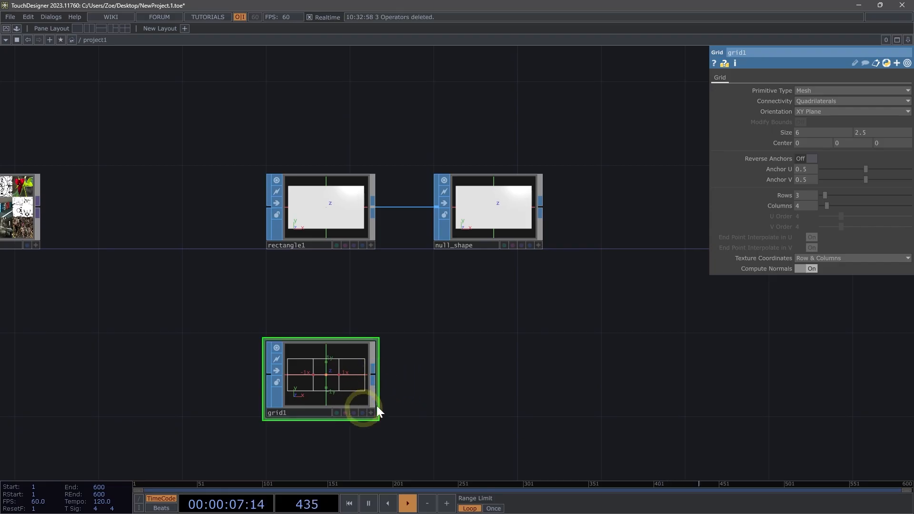
{"action": "middle_click", "coordinate": [376, 374]}
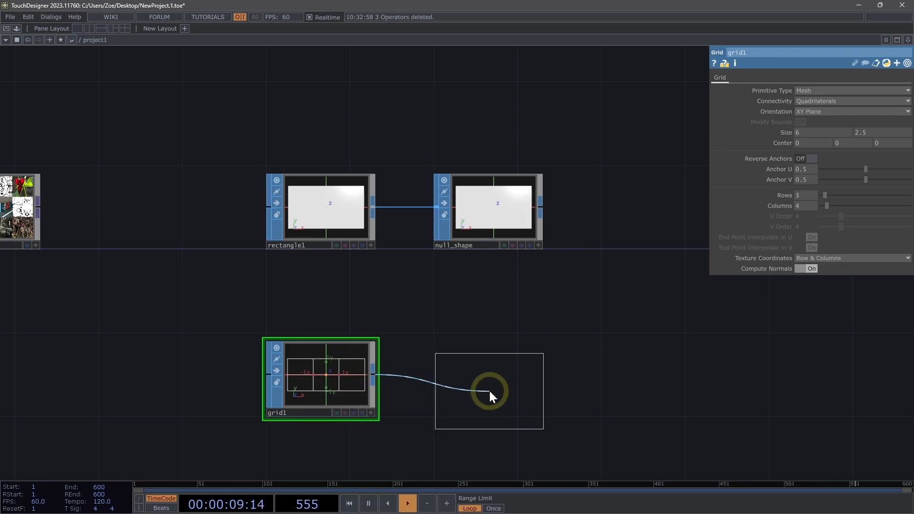
{"action": "left_click", "coordinate": [479, 374]}
{"action": "left_click", "coordinate": [482, 416]}
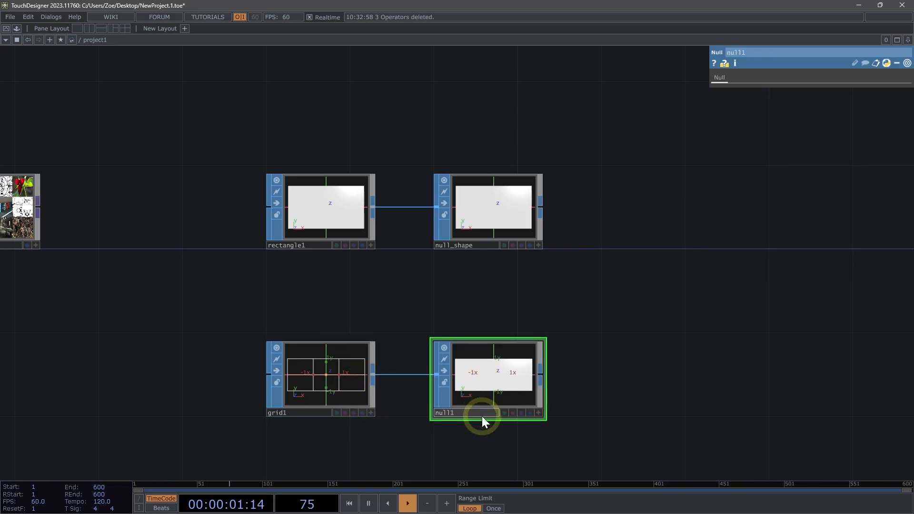
{"action": "type", "text": "null_grid"}
{"action": "key", "text": "Return"}
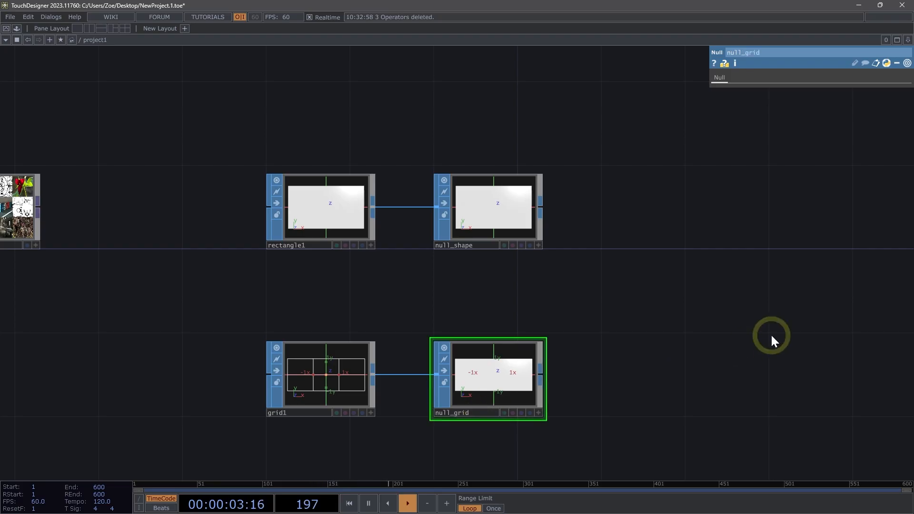
Add a Light COMP above the SOP chains.
{"action": "scroll", "coordinate": [691, 314], "scroll_direction": "down", "scroll_amount": 5}
{"action": "scroll", "coordinate": [631, 313], "scroll_direction": "up", "scroll_amount": 3}
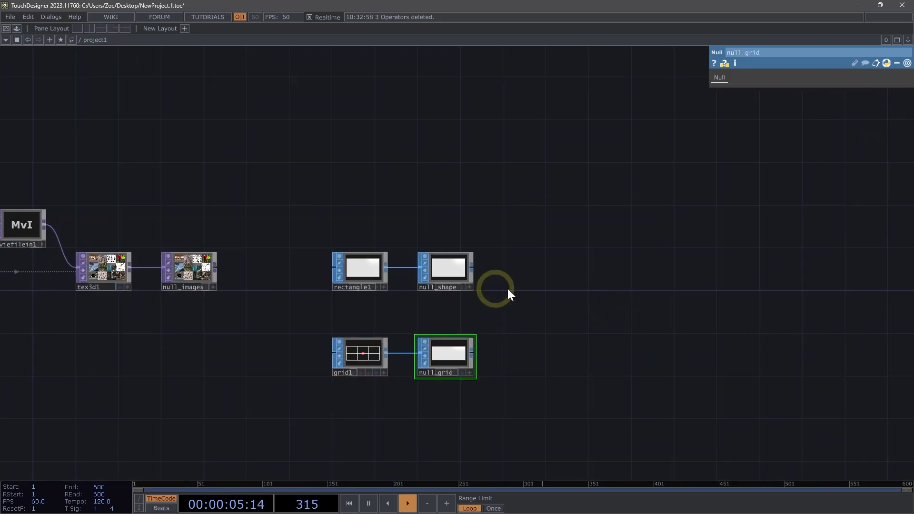
{"action": "left_click_drag", "start_coordinate": [621, 286], "coordinate": [497, 322]}
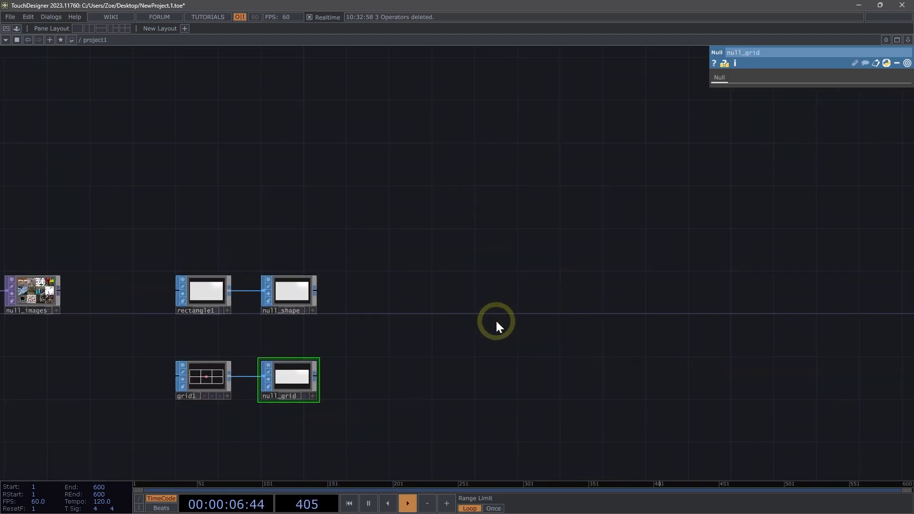
{"action": "double_click", "coordinate": [457, 171]}
{"action": "left_click", "coordinate": [291, 48]}
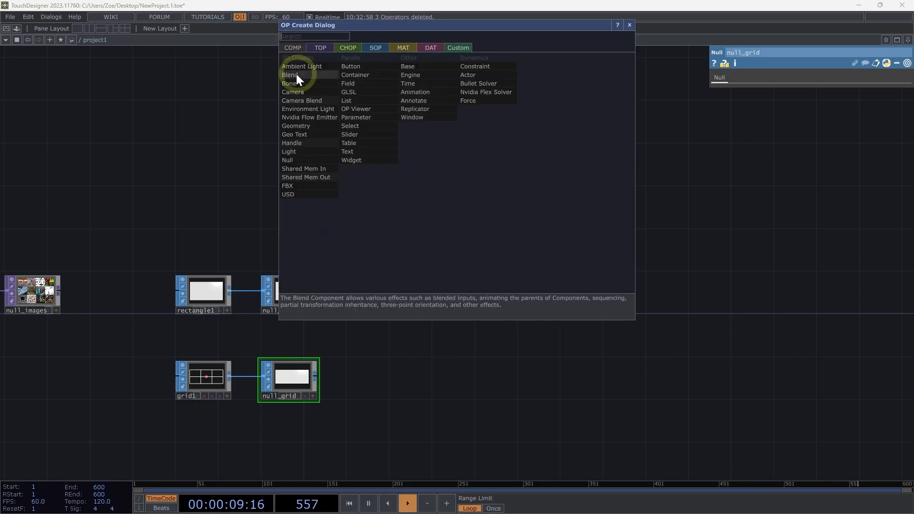
{"action": "type", "text": "lig"}
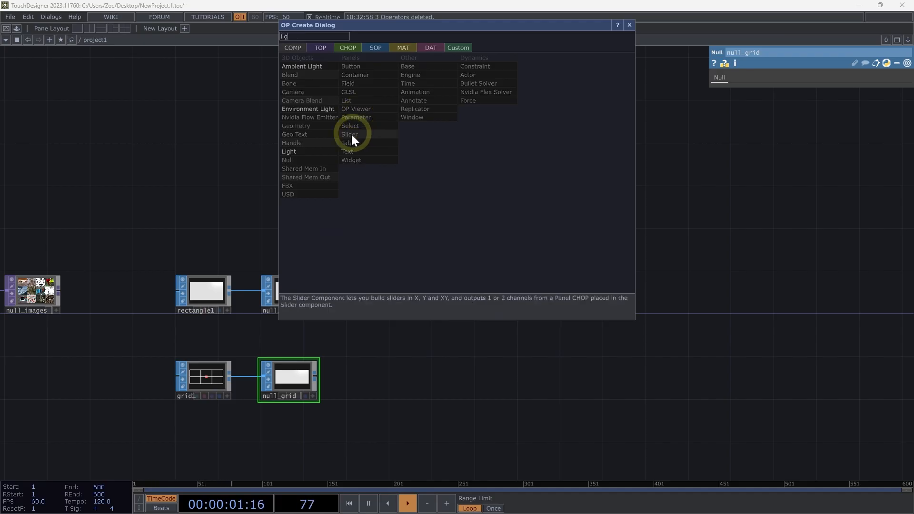
{"action": "left_click", "coordinate": [290, 152]}
{"action": "left_click", "coordinate": [464, 161]}
Add a Camera COMP below the light and move the light closer above it.
{"action": "double_click", "coordinate": [464, 261]}
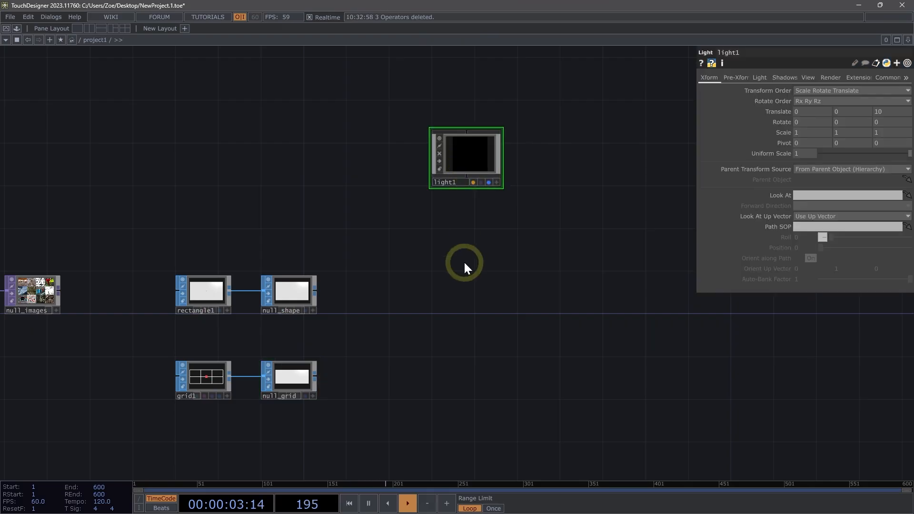
{"action": "left_click", "coordinate": [306, 184]}
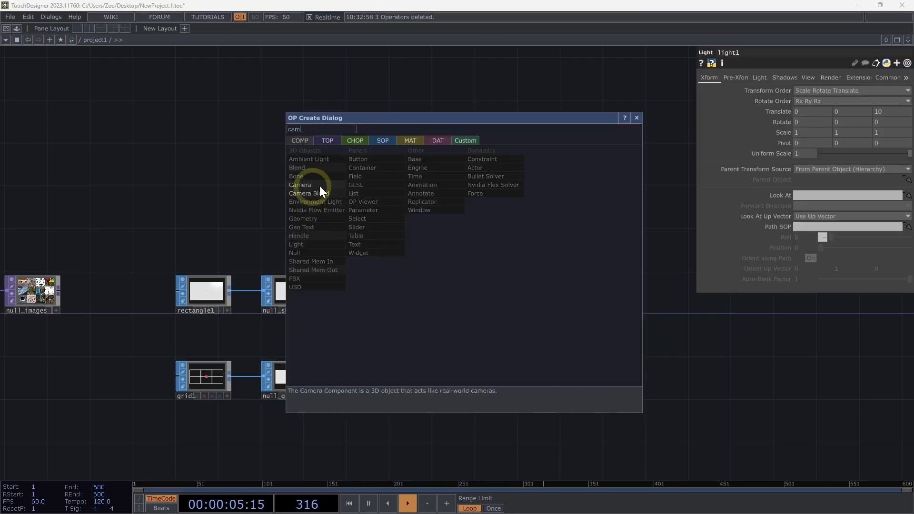
{"action": "left_click", "coordinate": [458, 284]}
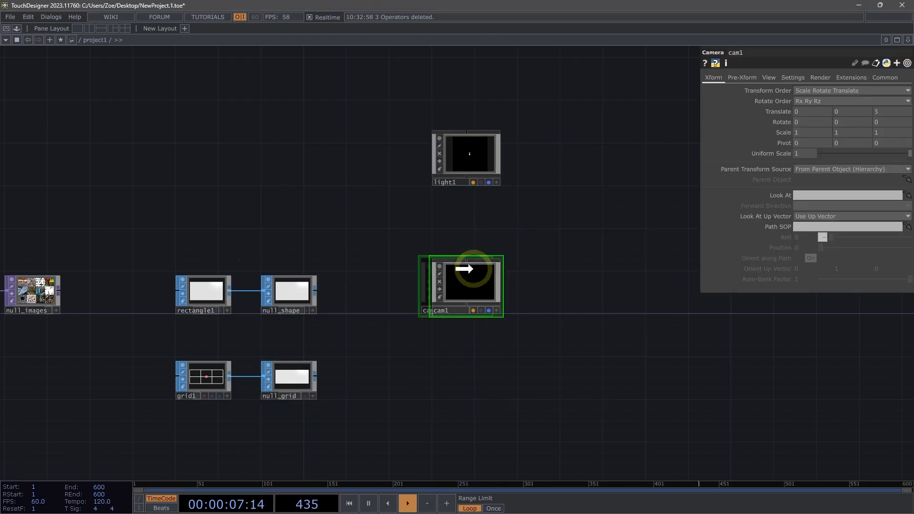
{"action": "left_click_drag", "start_coordinate": [450, 176], "coordinate": [452, 219]}
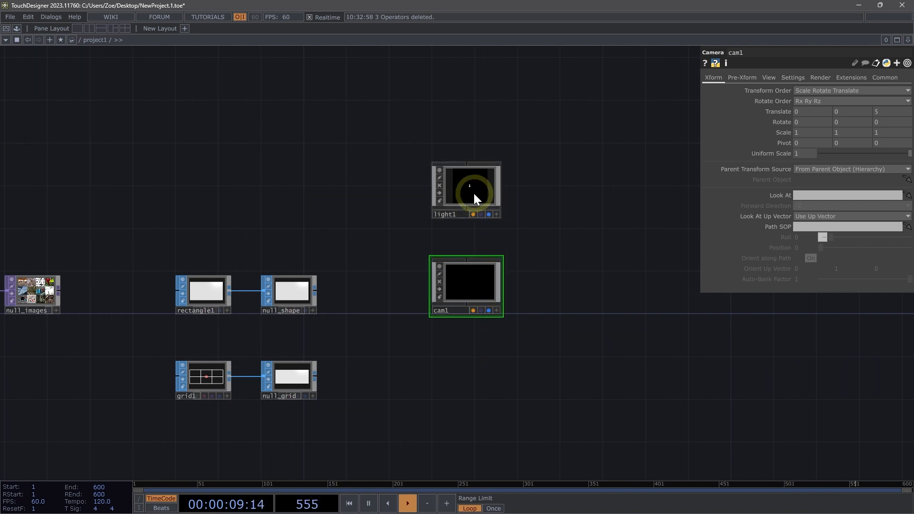
Add a Geometry COMP fed by null_shape, placed below the camera.
{"action": "left_click", "coordinate": [305, 292]}
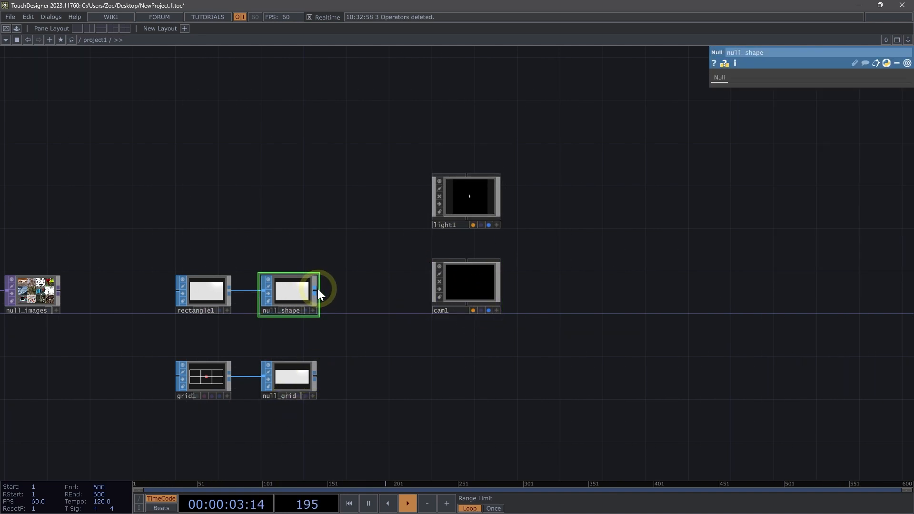
{"action": "left_click", "coordinate": [317, 289]}
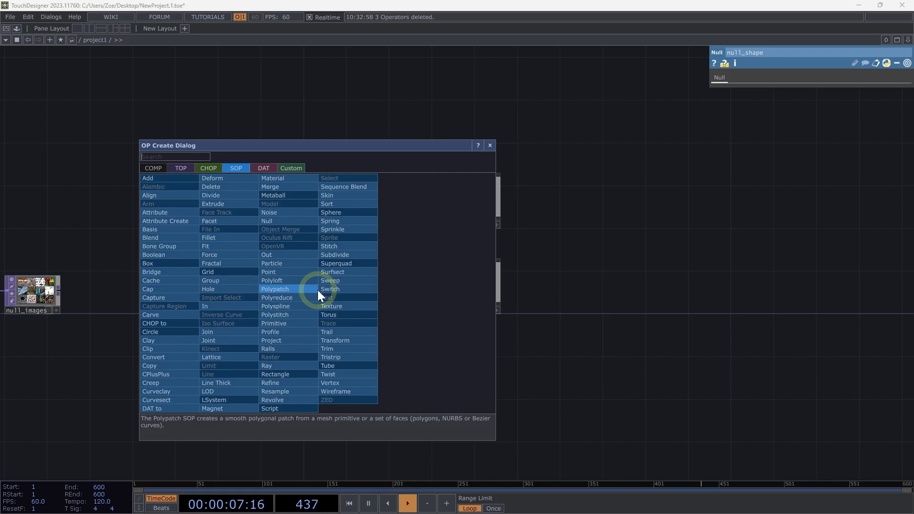
{"action": "left_click", "coordinate": [152, 167]}
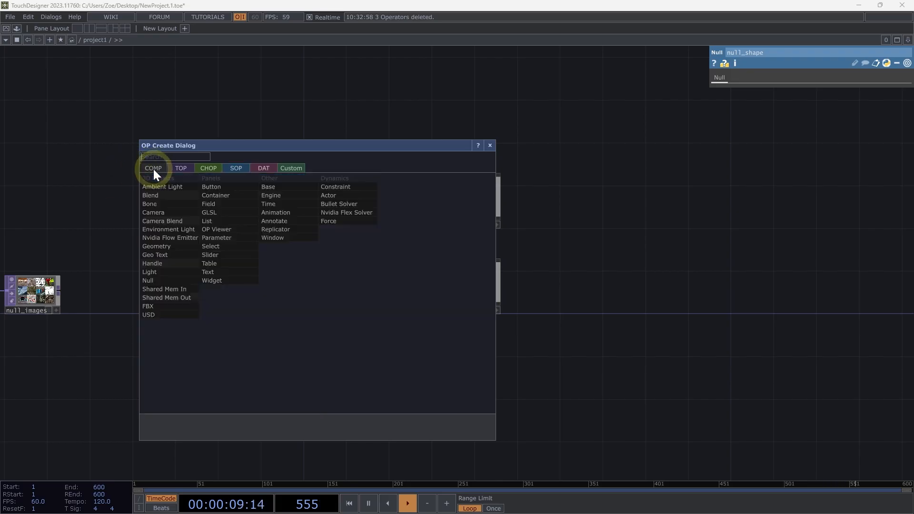
{"action": "type", "text": "geo"}
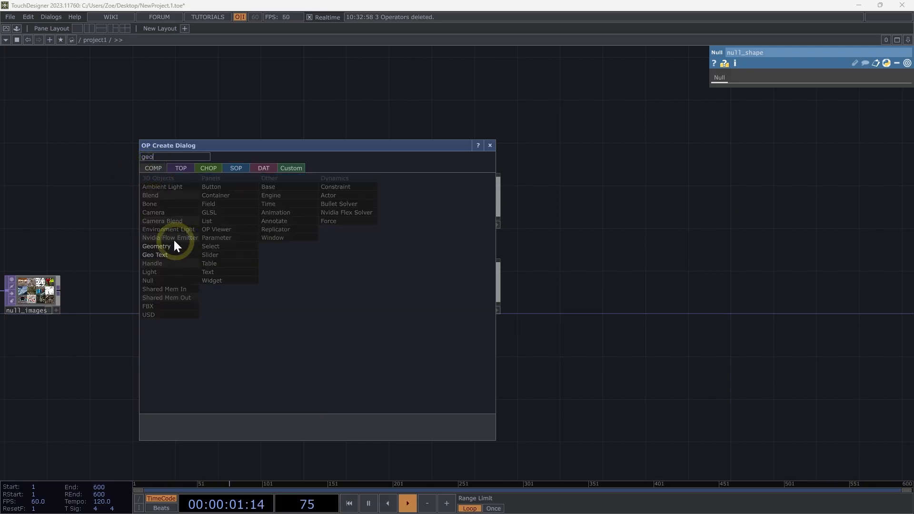
{"action": "left_click", "coordinate": [174, 242]}
{"action": "left_click", "coordinate": [451, 368]}
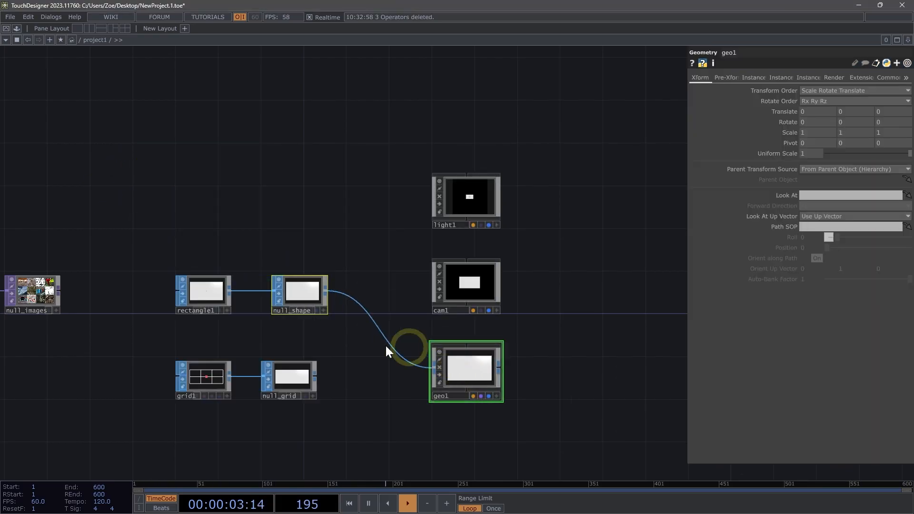
Add a Render TOP to the right of the camera, light and geometry.
{"action": "left_click", "coordinate": [467, 437]}
{"action": "mouse_move", "coordinate": [302, 287]}
{"action": "left_mouse_down"}
{"action": "mouse_move", "coordinate": [308, 301]}
{"action": "mouse_move", "coordinate": [297, 296]}
{"action": "left_mouse_up"}
{"action": "mouse_move", "coordinate": [482, 369]}
{"action": "left_mouse_down"}
{"action": "mouse_move", "coordinate": [467, 369]}
{"action": "mouse_move", "coordinate": [475, 366]}
{"action": "left_mouse_up"}
{"action": "left_click_drag", "start_coordinate": [549, 364], "coordinate": [439, 367]}
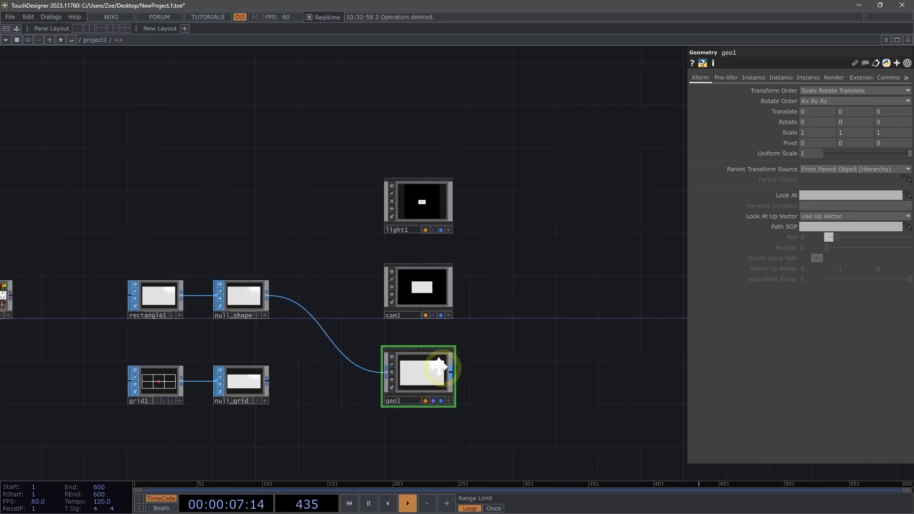
{"action": "key", "text": "Tab"}
{"action": "type", "text": "re"}
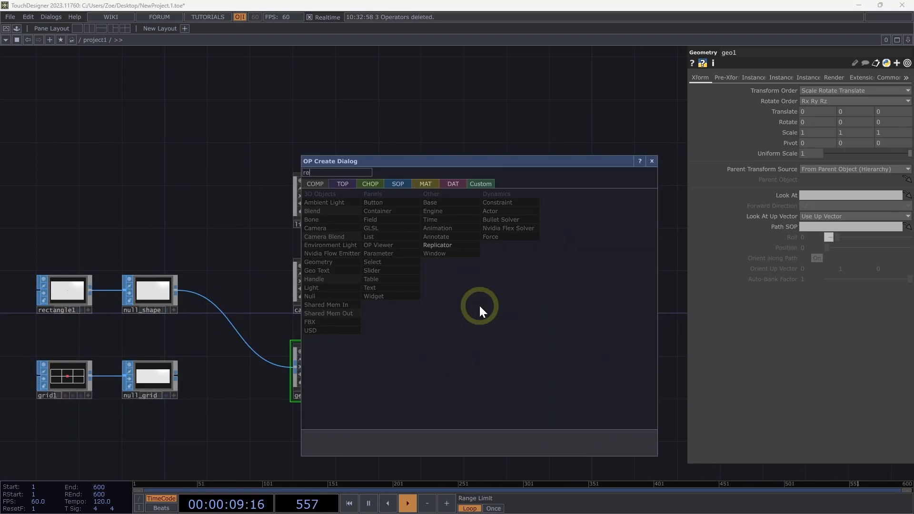
{"action": "type", "text": "nder"}
{"action": "left_click", "coordinate": [344, 184]}
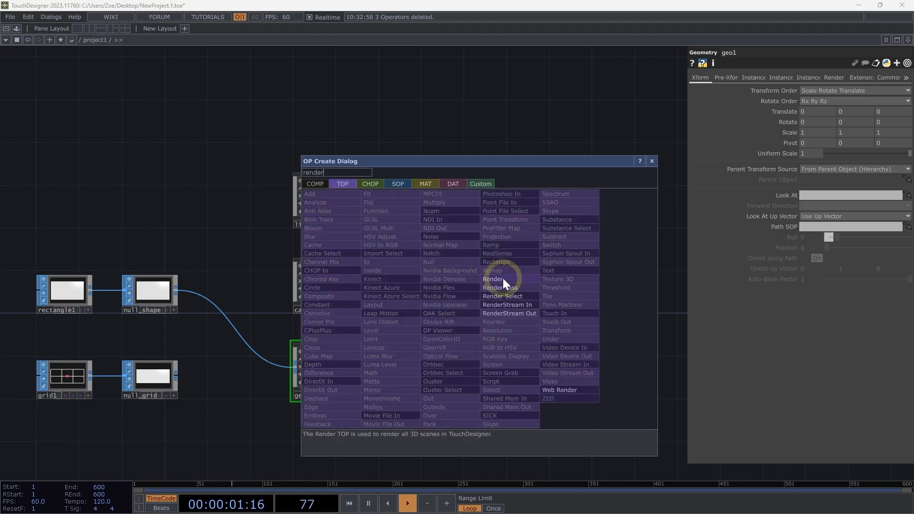
{"action": "left_click", "coordinate": [495, 279]}
{"action": "left_click", "coordinate": [451, 304]}
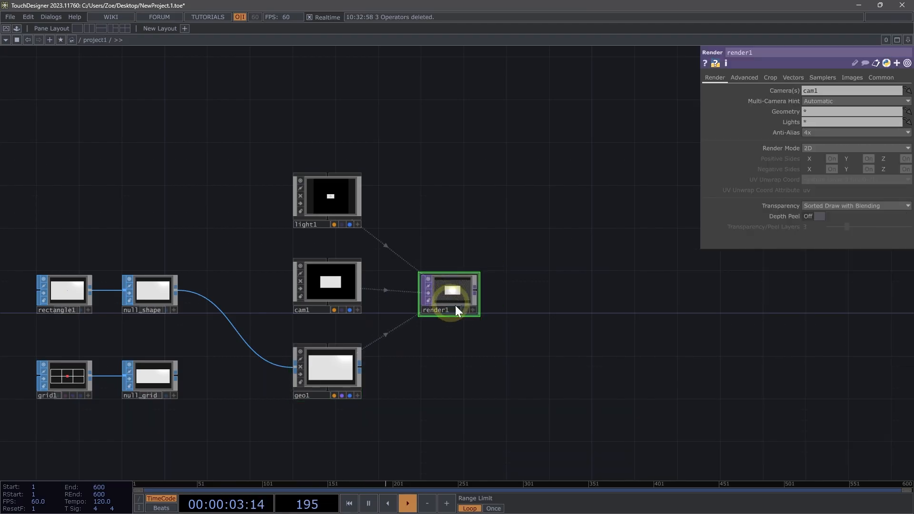
Append a SOP to CHOP operator after null_grid.
{"action": "scroll", "coordinate": [456, 308], "scroll_direction": "up", "scroll_amount": 5}
{"action": "scroll", "coordinate": [450, 283], "scroll_direction": "down", "scroll_amount": 5}
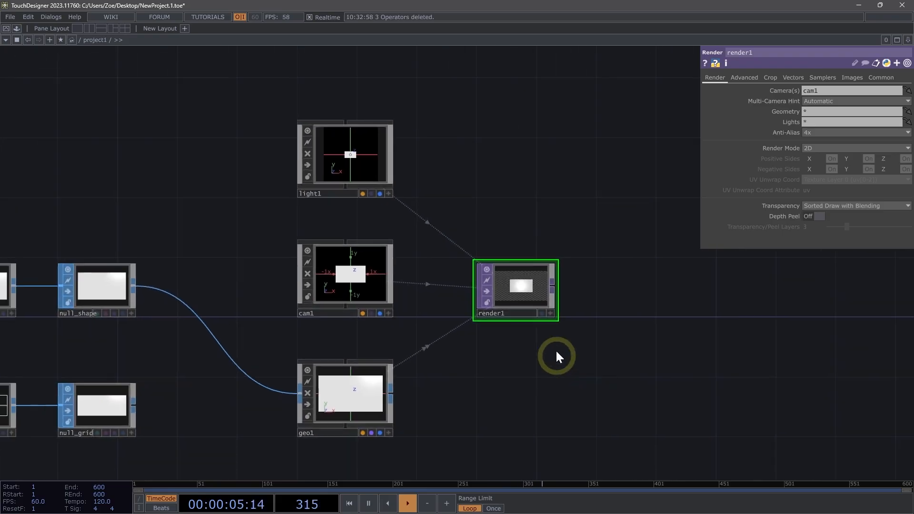
{"action": "scroll", "coordinate": [556, 352], "scroll_direction": "down", "scroll_amount": 3}
{"action": "left_click_drag", "start_coordinate": [555, 365], "coordinate": [537, 326]}
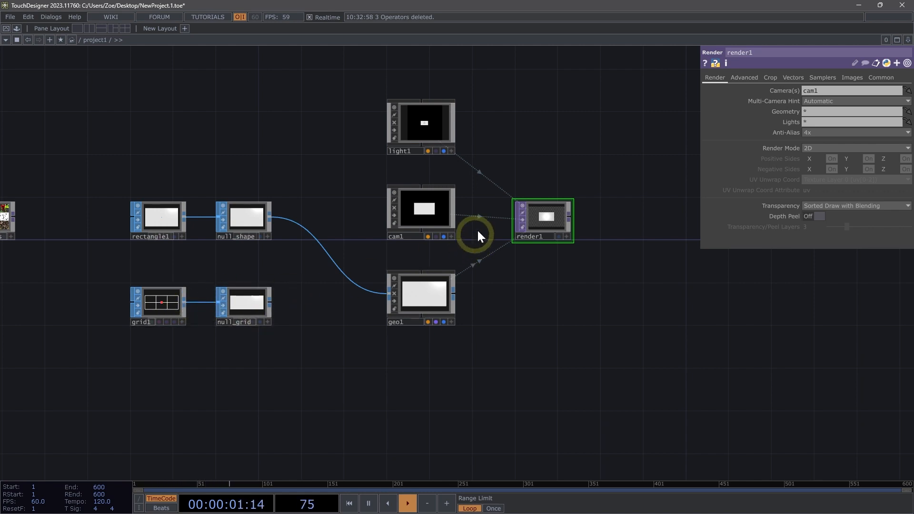
{"action": "right_click", "coordinate": [272, 301]}
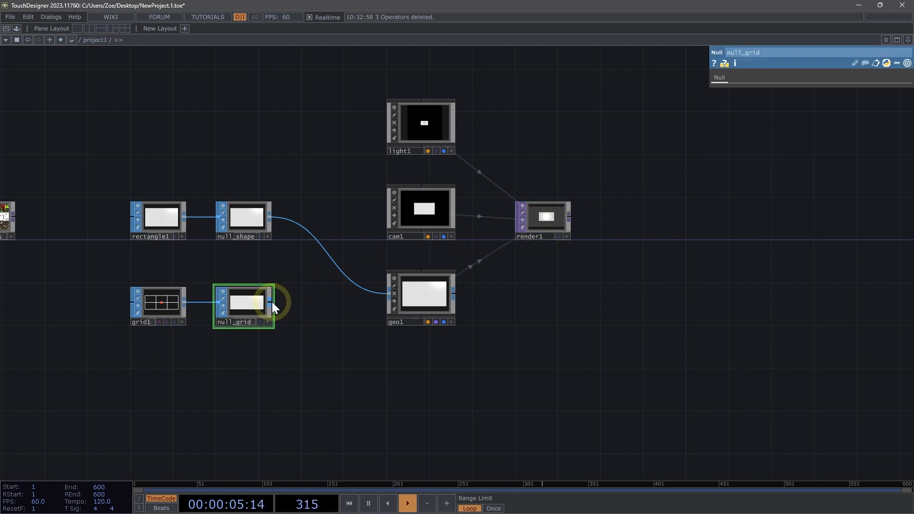
{"action": "left_click", "coordinate": [166, 183]}
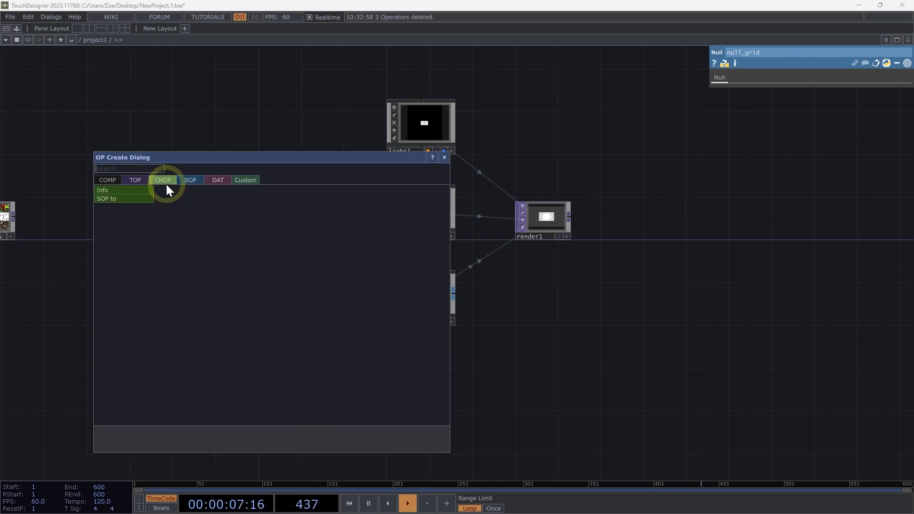
{"action": "left_click", "coordinate": [133, 201]}
{"action": "left_click", "coordinate": [147, 382]}
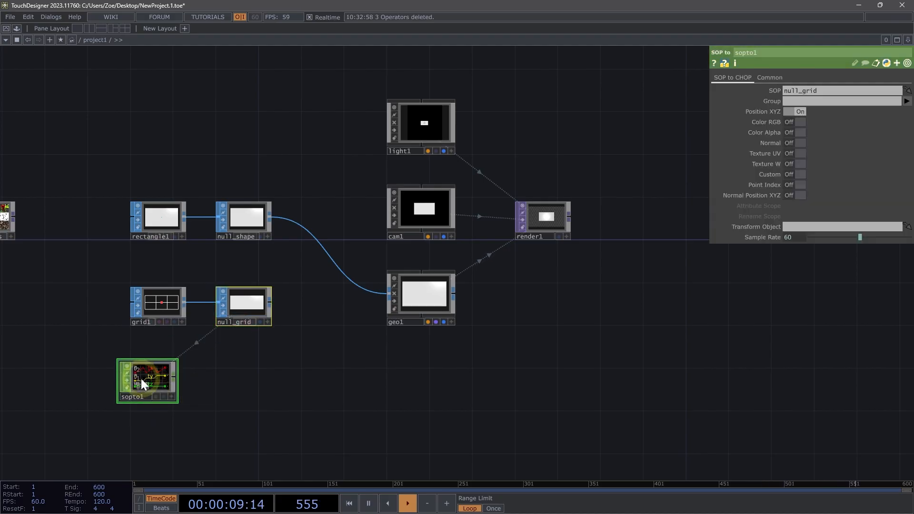
Turn on Point Index in the SOP to CHOP's parameters.
{"action": "left_click_drag", "start_coordinate": [141, 378], "coordinate": [148, 385]}
{"action": "left_click", "coordinate": [253, 315]}
{"action": "mouse_move", "coordinate": [261, 319]}
{"action": "left_mouse_down"}
{"action": "mouse_move", "coordinate": [245, 310]}
{"action": "mouse_move", "coordinate": [253, 310]}
{"action": "left_mouse_up"}
{"action": "scroll", "coordinate": [170, 395], "scroll_direction": "up", "scroll_amount": 4}
{"action": "scroll", "coordinate": [155, 391], "scroll_direction": "up", "scroll_amount": 5}
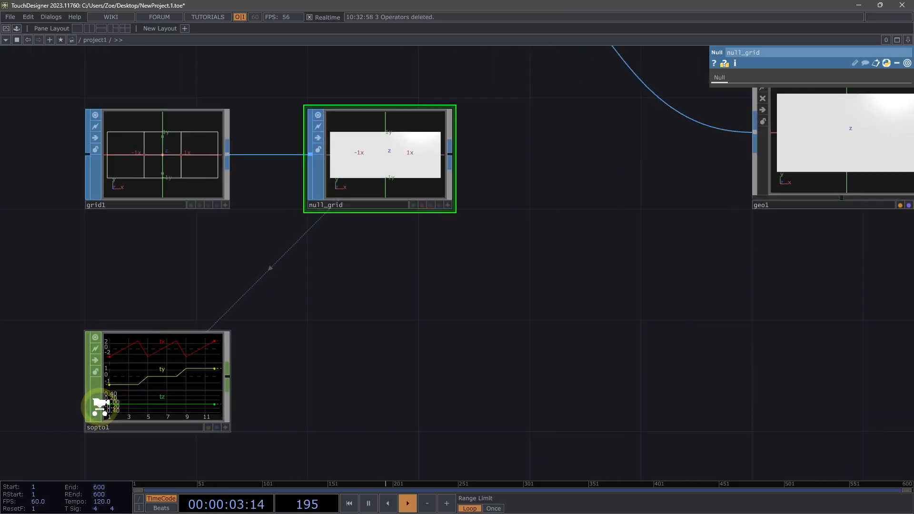
{"action": "left_click", "coordinate": [172, 342]}
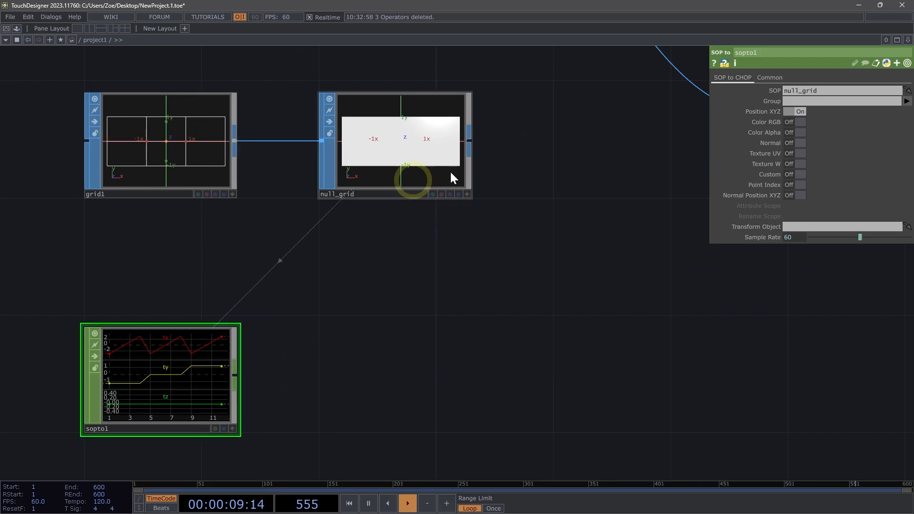
{"action": "left_click", "coordinate": [793, 185]}
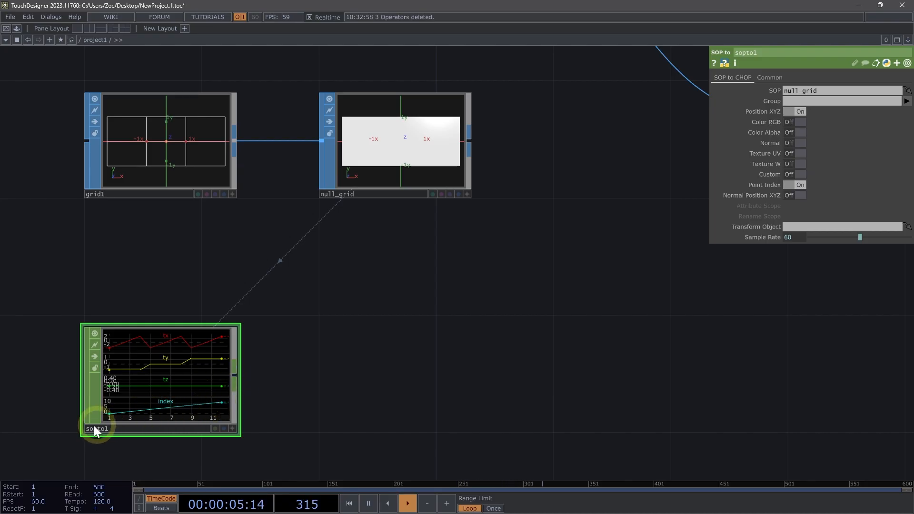
Append a Null CHOP after sopto1 and name it null_instances.
{"action": "left_click", "coordinate": [238, 376]}
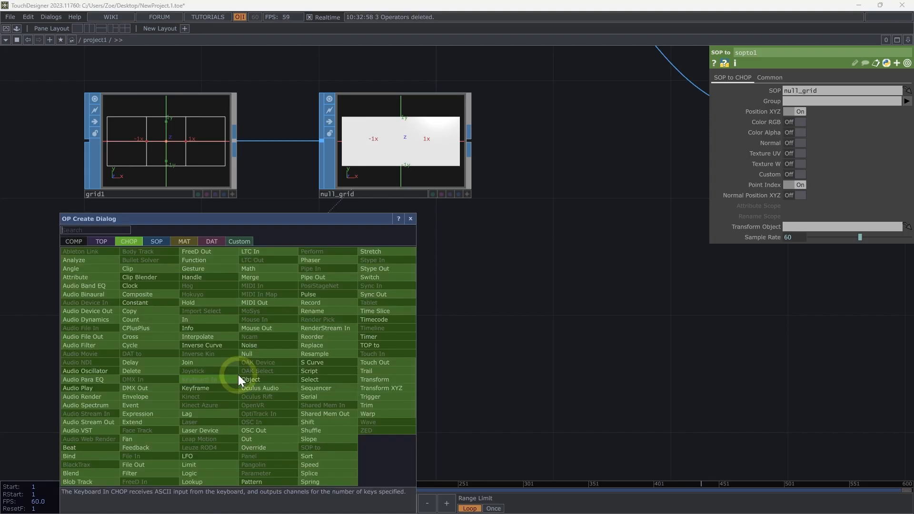
{"action": "type", "text": "null"}
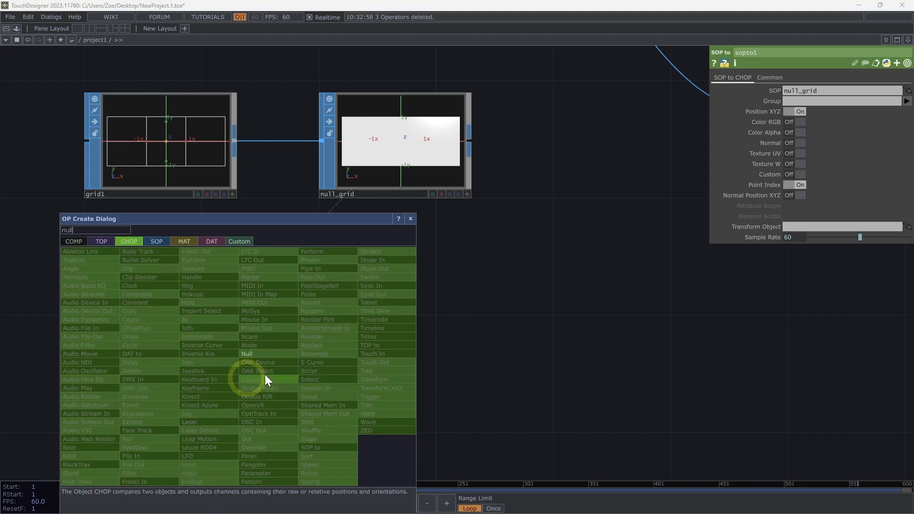
{"action": "left_click", "coordinate": [264, 353]}
{"action": "left_click", "coordinate": [386, 375]}
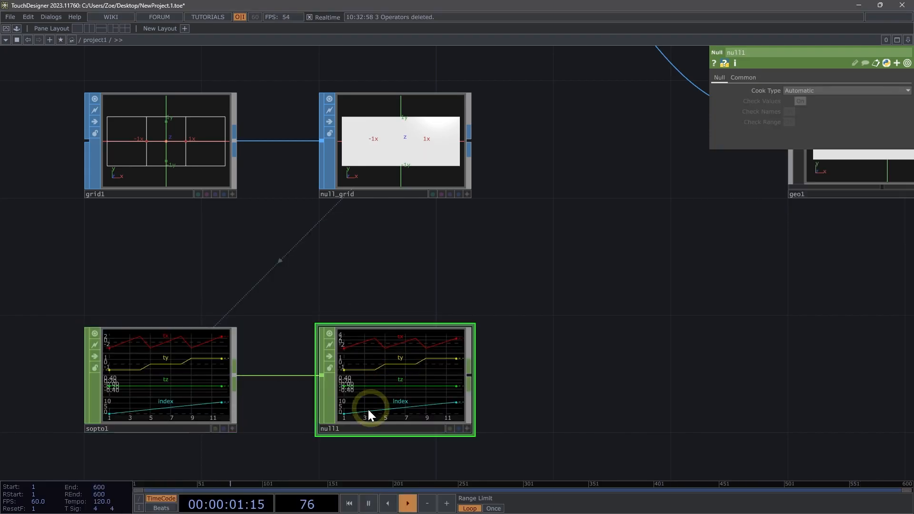
{"action": "left_click", "coordinate": [355, 428]}
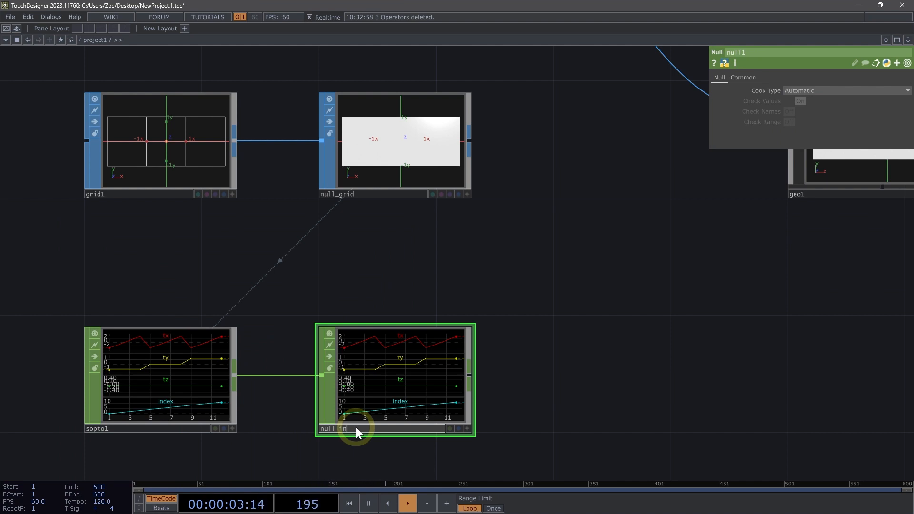
{"action": "type", "text": "null_instances"}
{"action": "key", "text": "Return"}
Enable instancing on geo1 and set null_instances as its Default Instance OP.
{"action": "scroll", "coordinate": [601, 343], "scroll_direction": "down", "scroll_amount": 4}
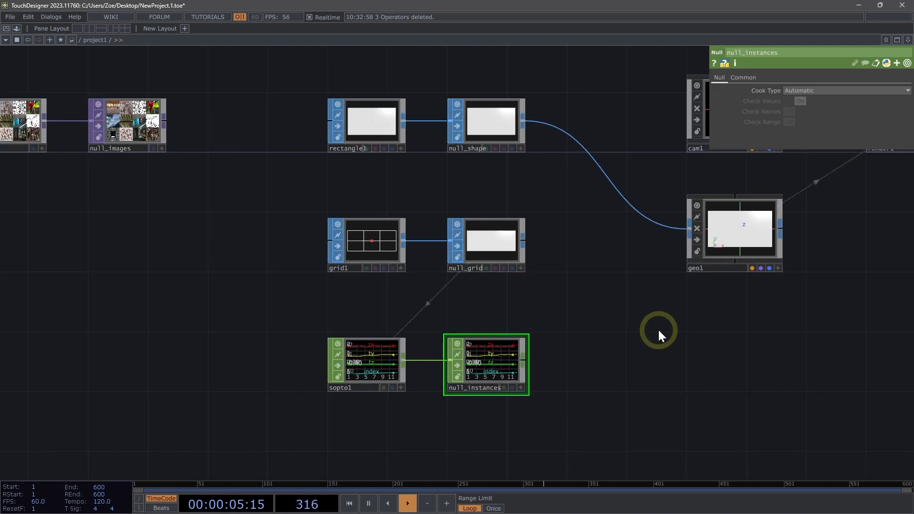
{"action": "left_click_drag", "start_coordinate": [660, 333], "coordinate": [430, 406]}
{"action": "left_click", "coordinate": [474, 348]}
{"action": "left_click_drag", "start_coordinate": [448, 437], "coordinate": [467, 399]}
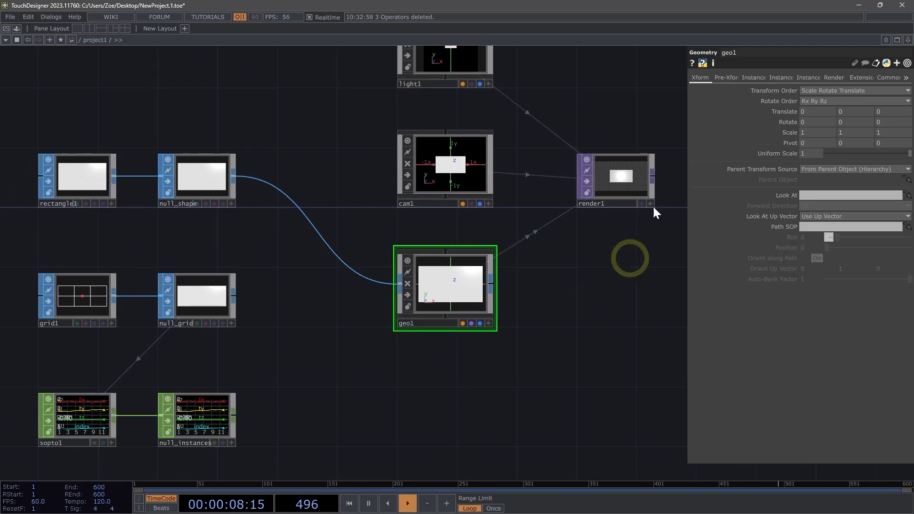
{"action": "left_click", "coordinate": [754, 78]}
{"action": "left_click", "coordinate": [815, 89]}
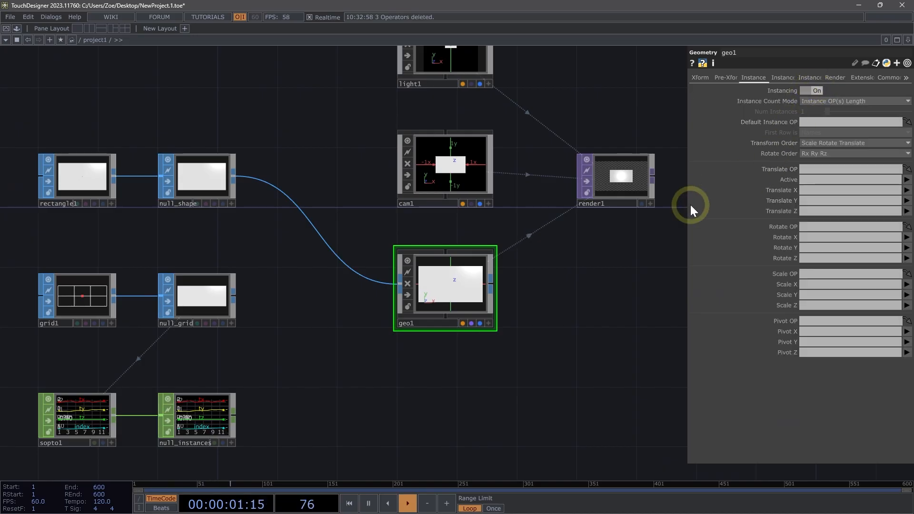
{"action": "left_click_drag", "start_coordinate": [195, 420], "coordinate": [824, 121]}
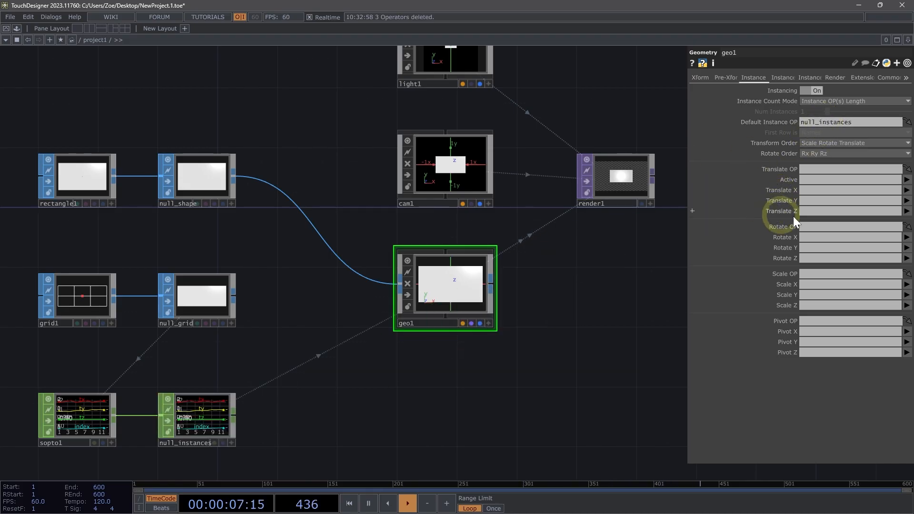
Set the instance Translate X, Y and Z channels to tx, ty and tz.
{"action": "left_click", "coordinate": [813, 192]}
{"action": "type", "text": "t"}
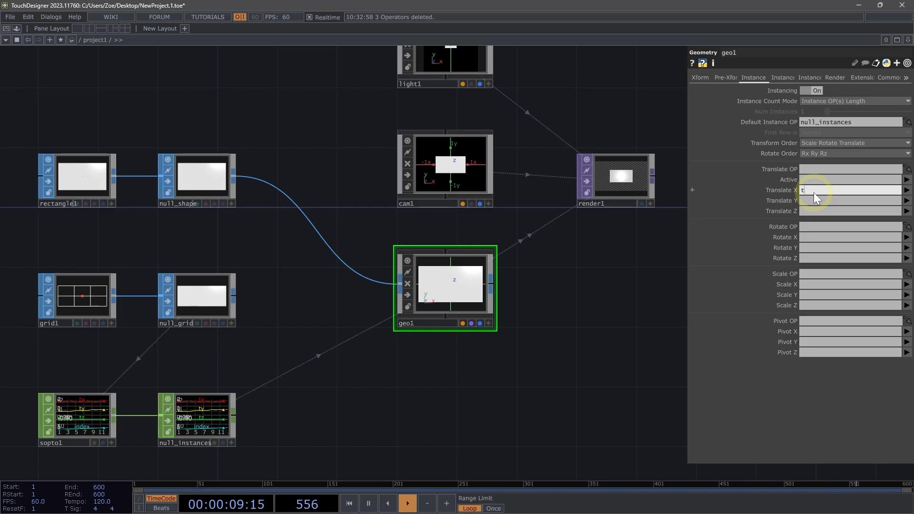
{"action": "type", "text": "x"}
{"action": "key", "text": "Tab"}
{"action": "type", "text": "t"}
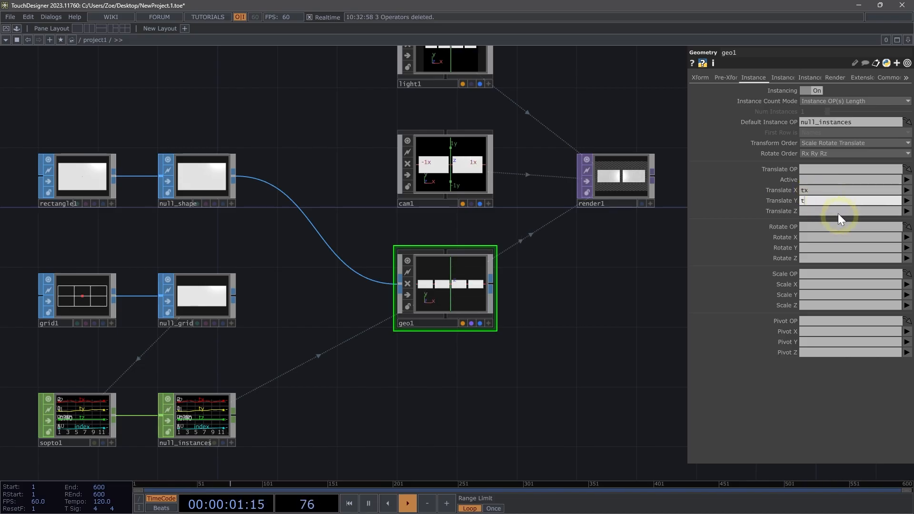
{"action": "type", "text": "y"}
{"action": "key", "text": "Tab"}
{"action": "type", "text": "tz"}
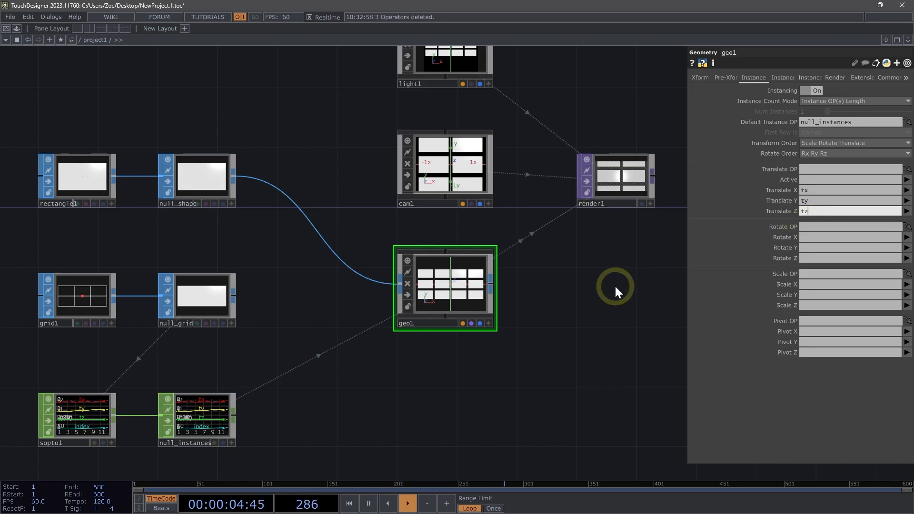
{"action": "left_click", "coordinate": [519, 309]}
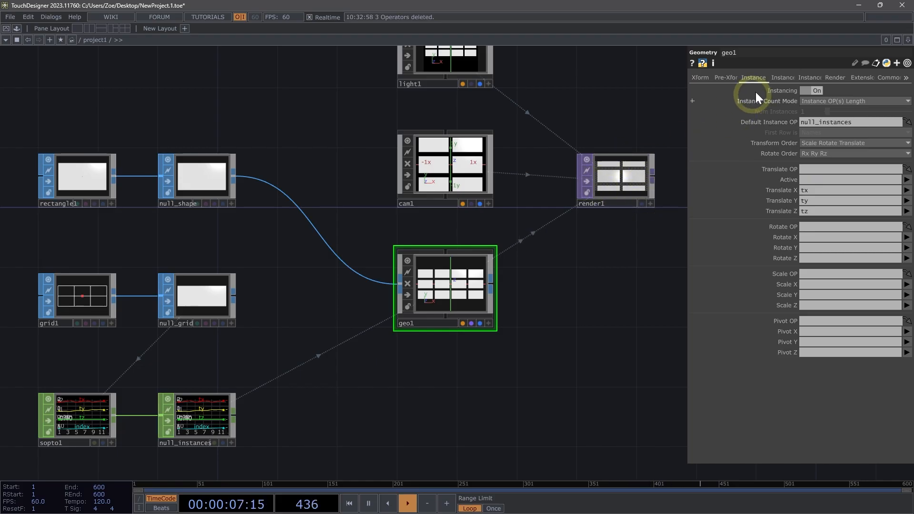
Set the instance texture coordinate W to the index channel.
{"action": "left_click", "coordinate": [781, 78]}
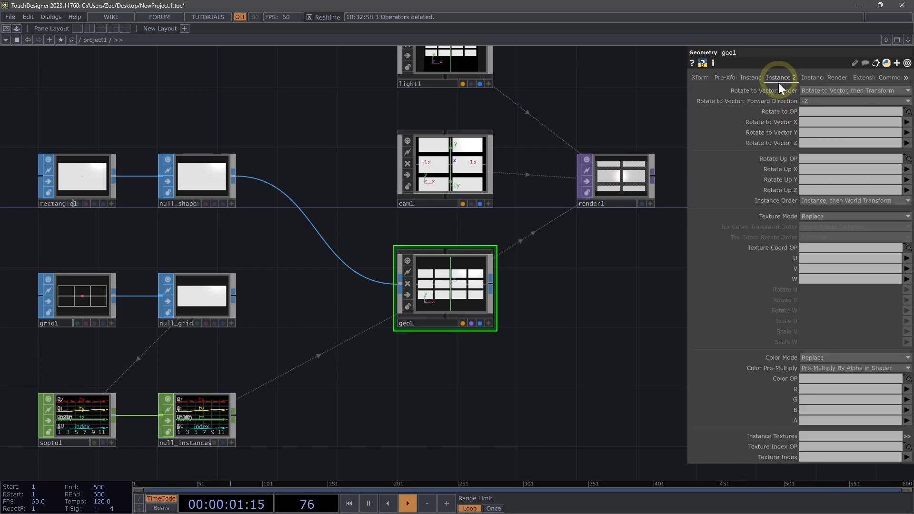
{"action": "left_click", "coordinate": [813, 279]}
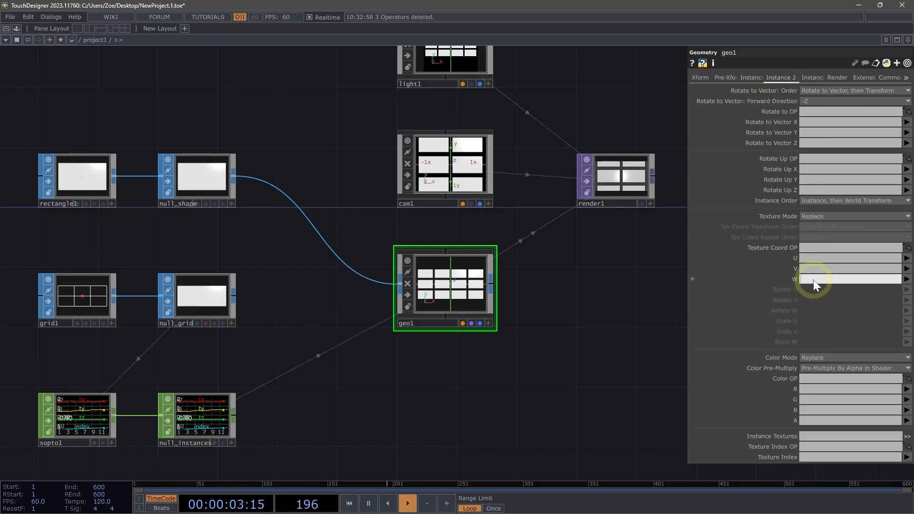
{"action": "type", "text": "inde"}
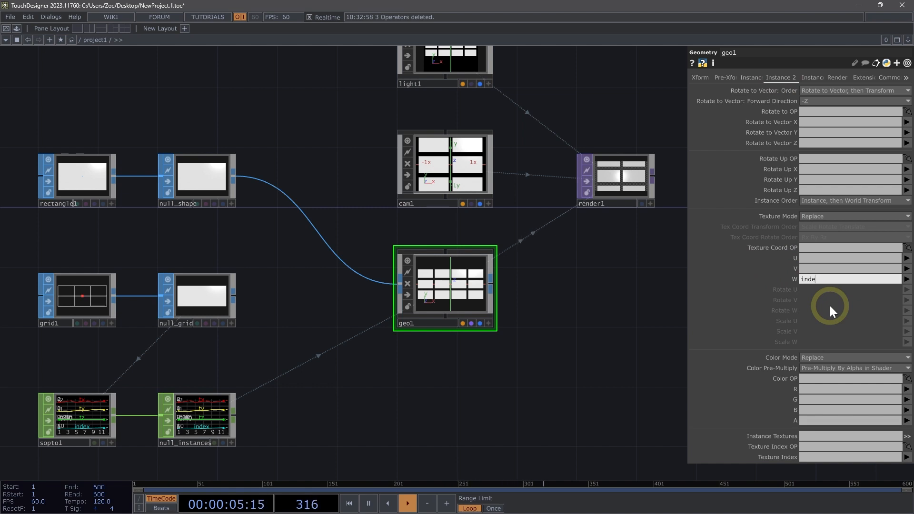
{"action": "type", "text": "x"}
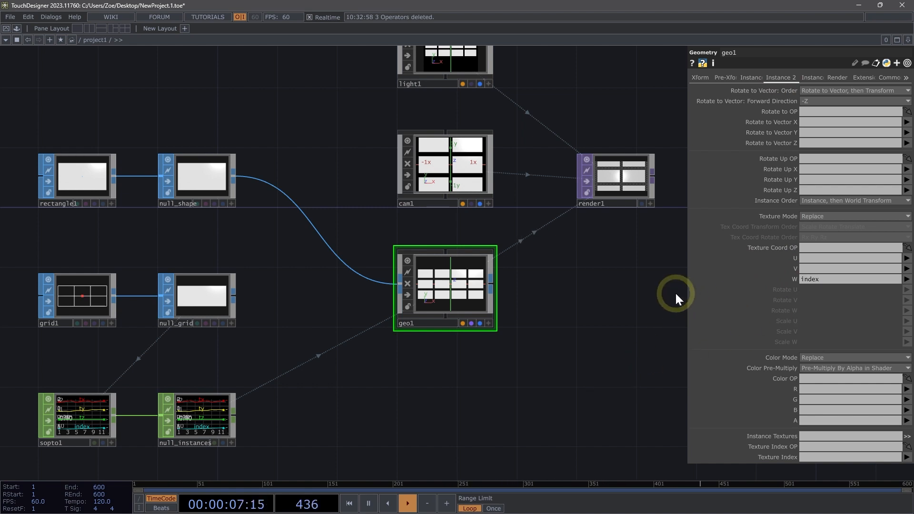
Set the camera cam1's Translate Z to 10.
{"action": "left_click_drag", "start_coordinate": [616, 278], "coordinate": [543, 315]}
{"action": "left_click", "coordinate": [362, 210]}
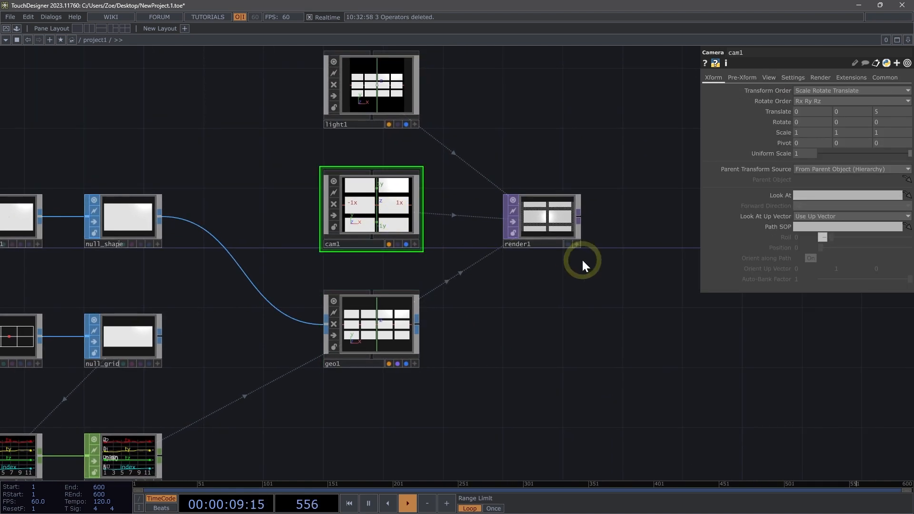
{"action": "scroll", "coordinate": [541, 222], "scroll_direction": "up", "scroll_amount": 2}
{"action": "scroll", "coordinate": [540, 221], "scroll_direction": "up", "scroll_amount": 2}
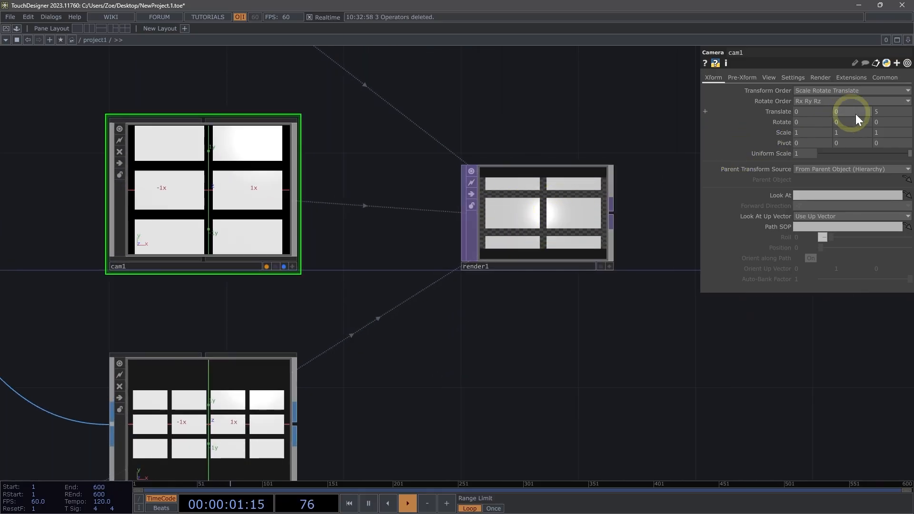
{"action": "left_click", "coordinate": [893, 110]}
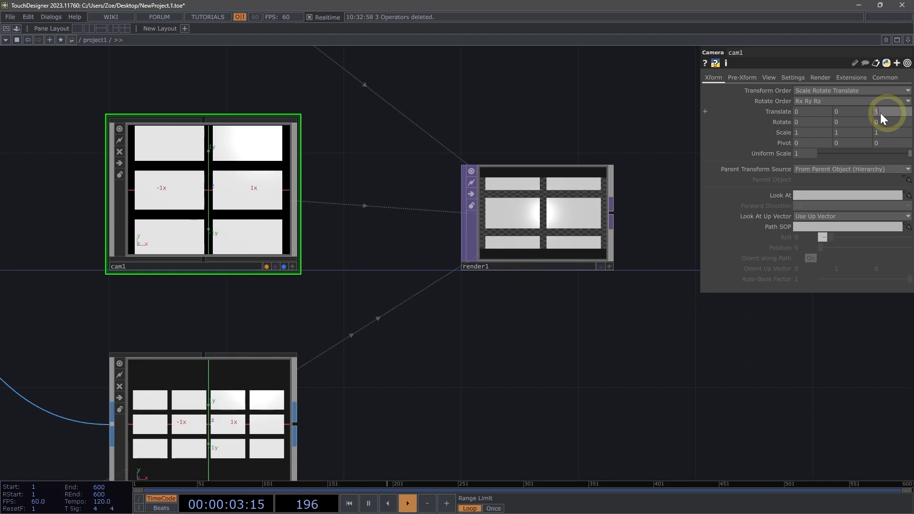
{"action": "type", "text": "10"}
{"action": "key", "text": "Return"}
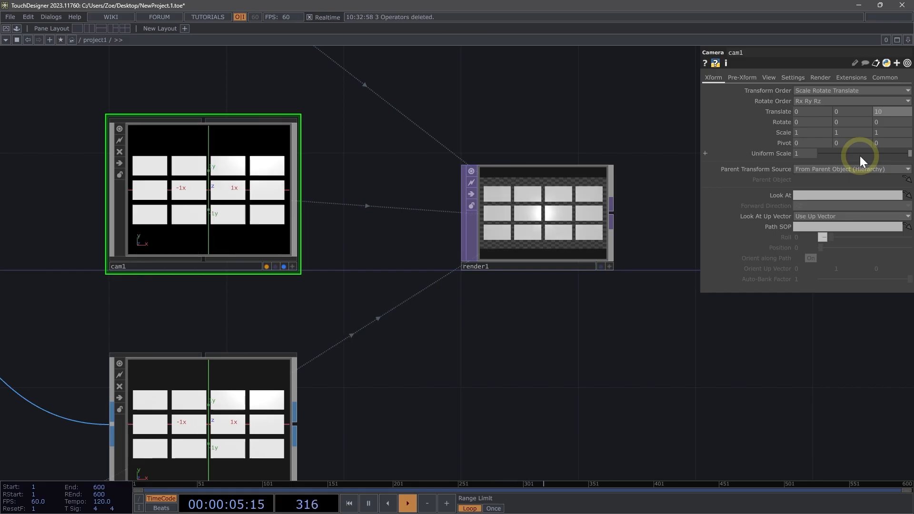
Create a Constant MAT and assign it as the material of geo1.
{"action": "scroll", "coordinate": [547, 266], "scroll_direction": "down", "scroll_amount": 5}
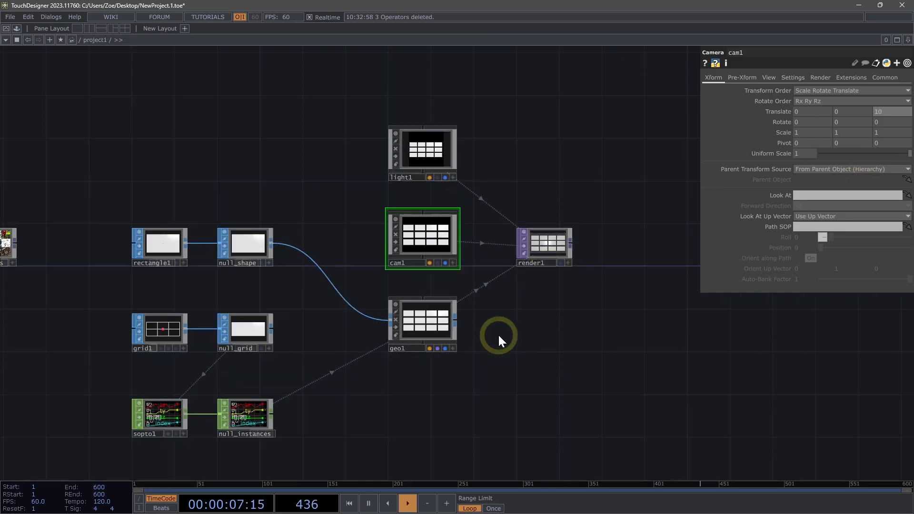
{"action": "left_click_drag", "start_coordinate": [578, 323], "coordinate": [591, 317]}
{"action": "left_click_drag", "start_coordinate": [461, 403], "coordinate": [449, 384]}
{"action": "key", "text": "Tab"}
{"action": "left_click", "coordinate": [400, 241]}
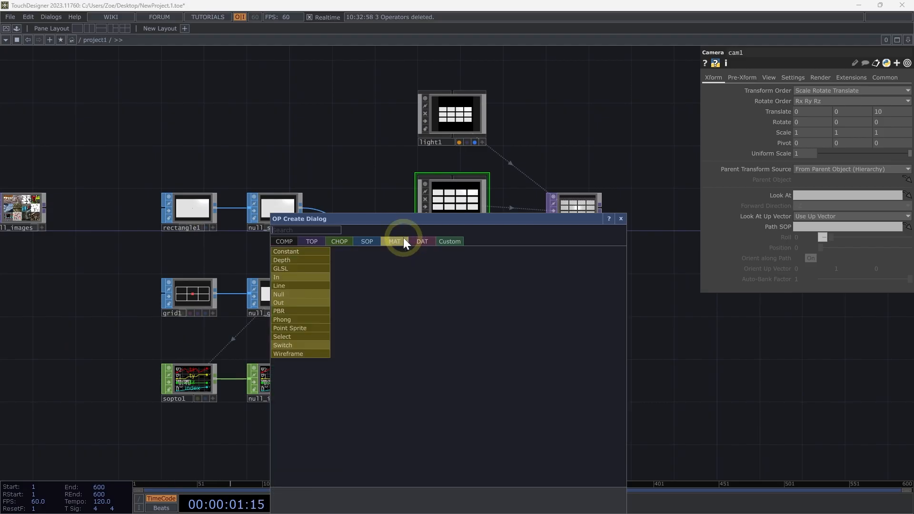
{"action": "left_click", "coordinate": [314, 253]}
{"action": "left_click", "coordinate": [444, 377]}
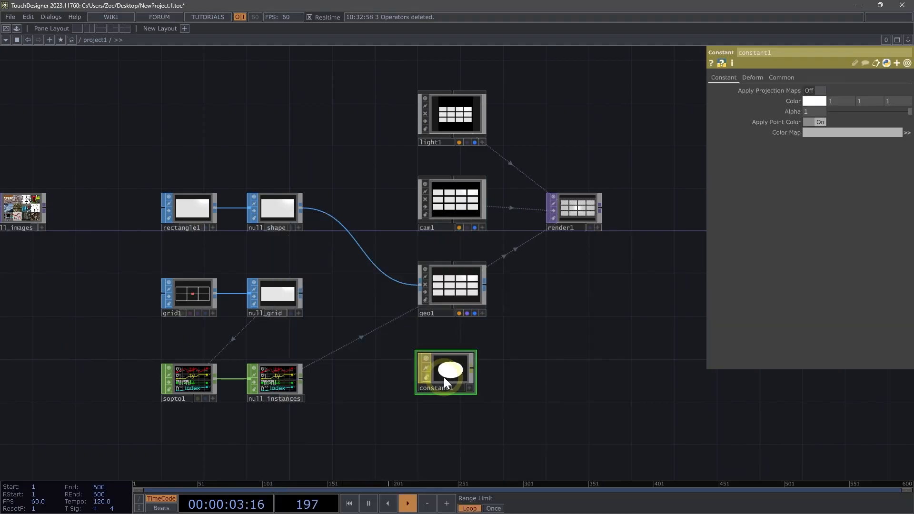
{"action": "left_click_drag", "start_coordinate": [444, 377], "coordinate": [447, 261]}
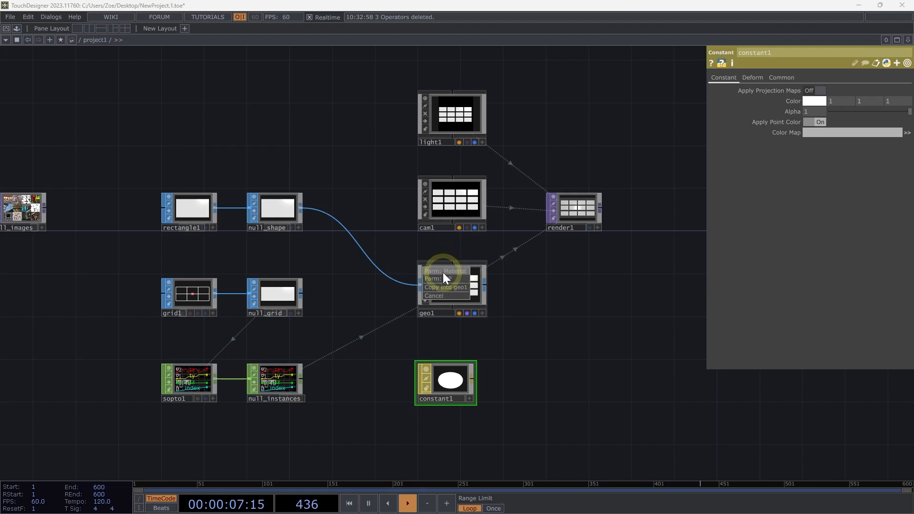
{"action": "left_click", "coordinate": [443, 272]}
Set the Constant MAT's Color Map to null_images.
{"action": "scroll", "coordinate": [482, 267], "scroll_direction": "down", "scroll_amount": 2}
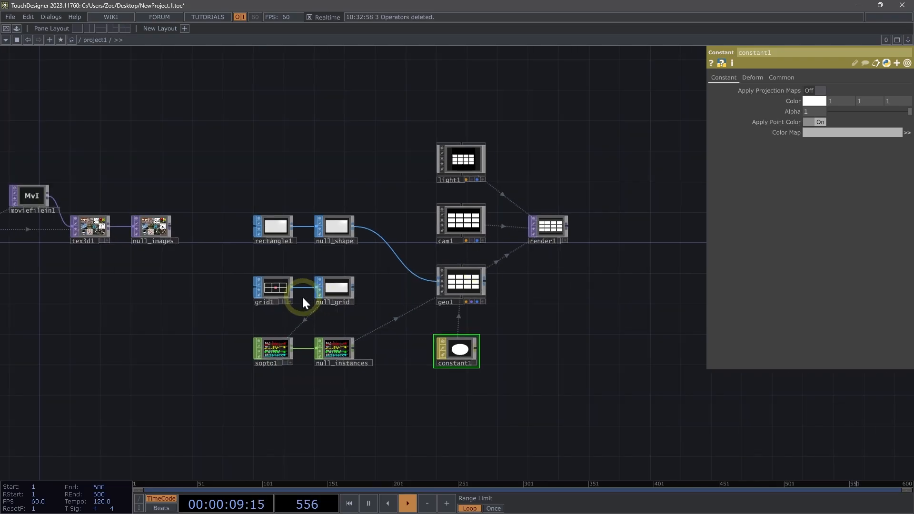
{"action": "left_click_drag", "start_coordinate": [147, 227], "coordinate": [450, 348]}
{"action": "scroll", "coordinate": [547, 291], "scroll_direction": "up", "scroll_amount": 3}
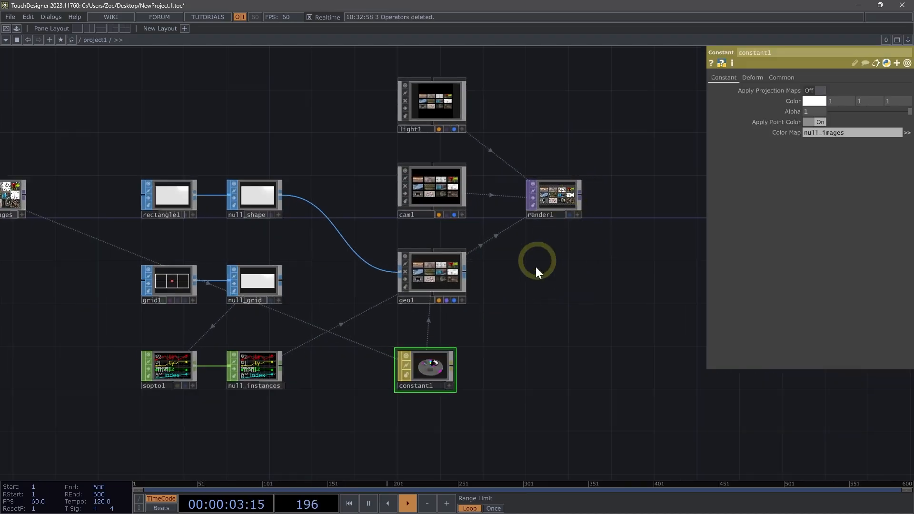
Zoom in on render1 to inspect the rendered grid of textured instances.
{"action": "scroll", "coordinate": [564, 184], "scroll_direction": "up", "scroll_amount": 2}
{"action": "scroll", "coordinate": [542, 207], "scroll_direction": "up", "scroll_amount": 10}
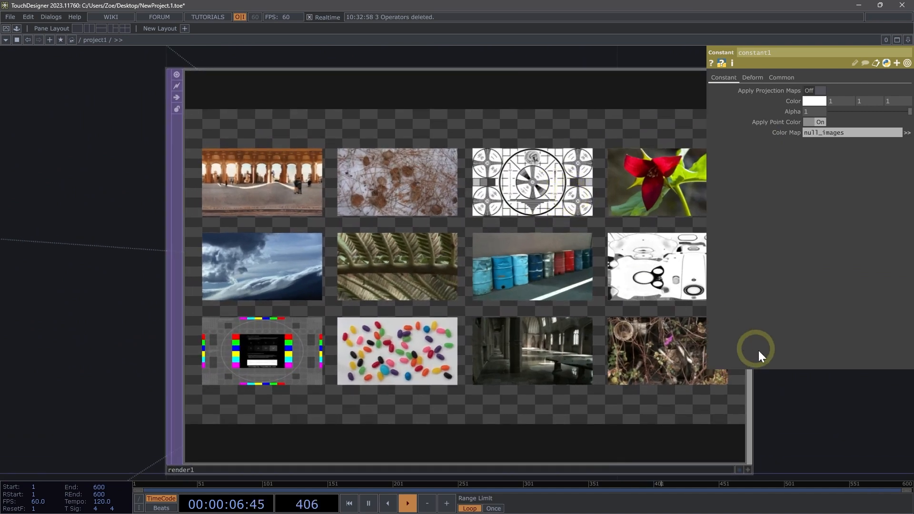
{"action": "left_click_drag", "start_coordinate": [765, 413], "coordinate": [683, 398]}
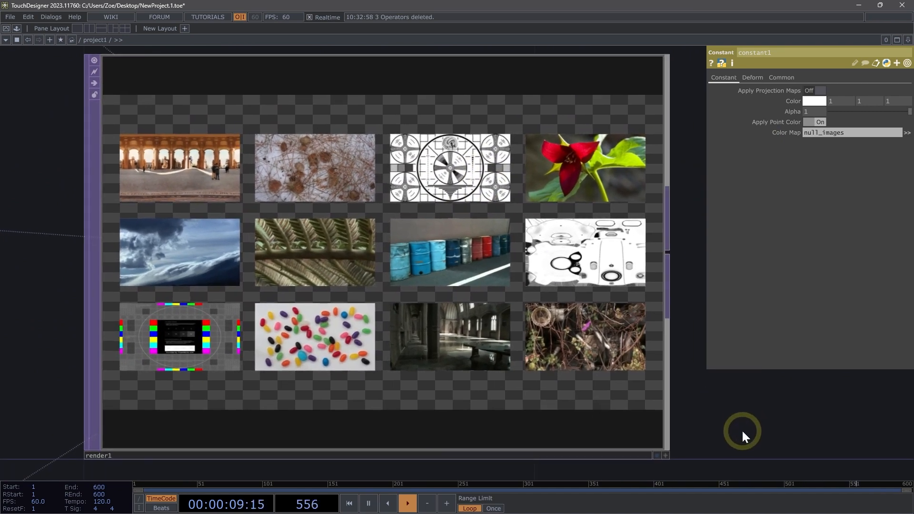